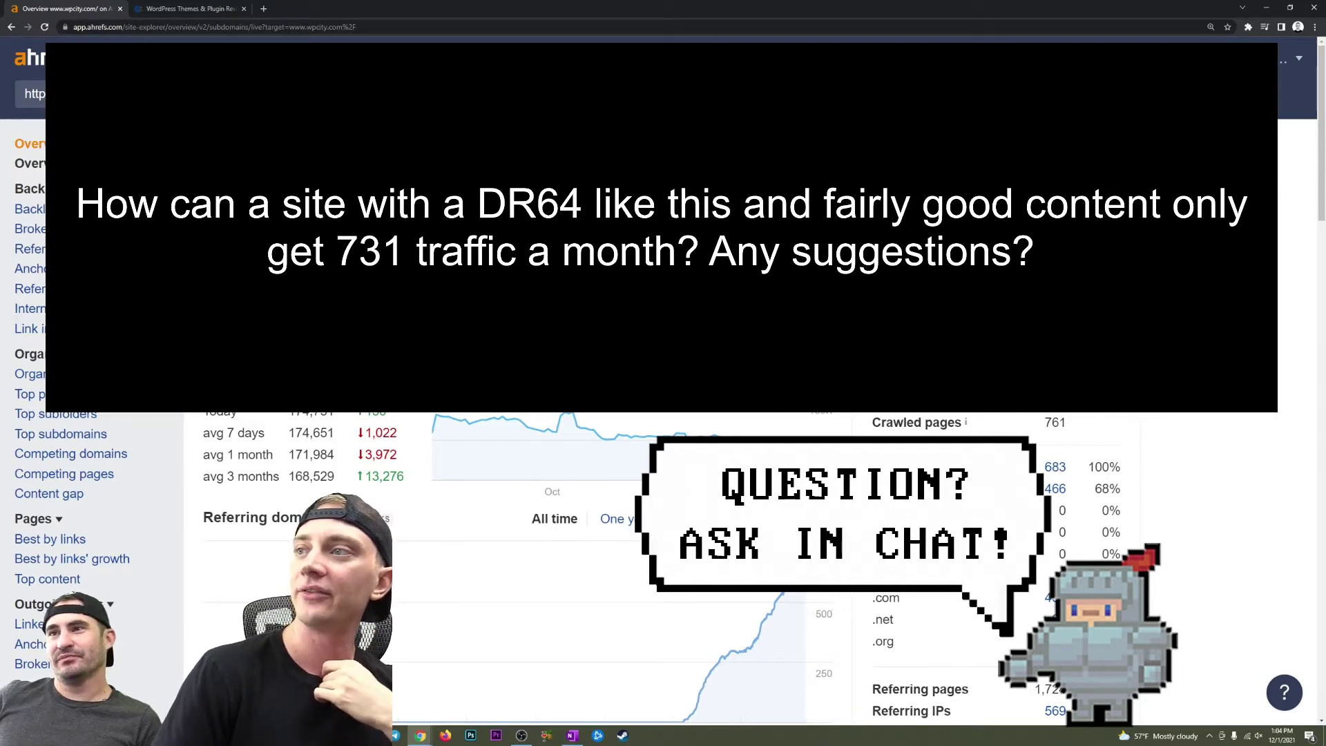
Examine the wpcity.com overview, covering the organic traffic chart, the domain rating and the referring domains figure
scroll(663, 483, down, 2)
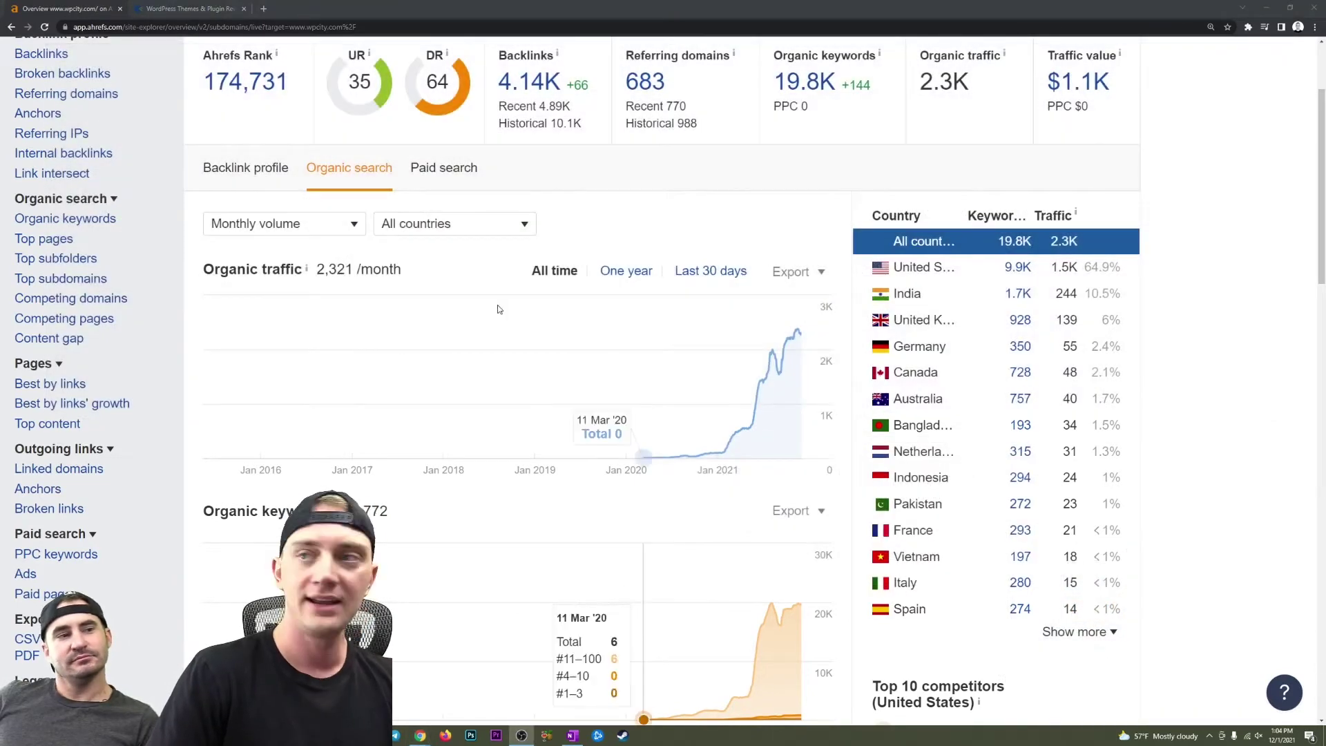
scroll(631, 346, up, 3)
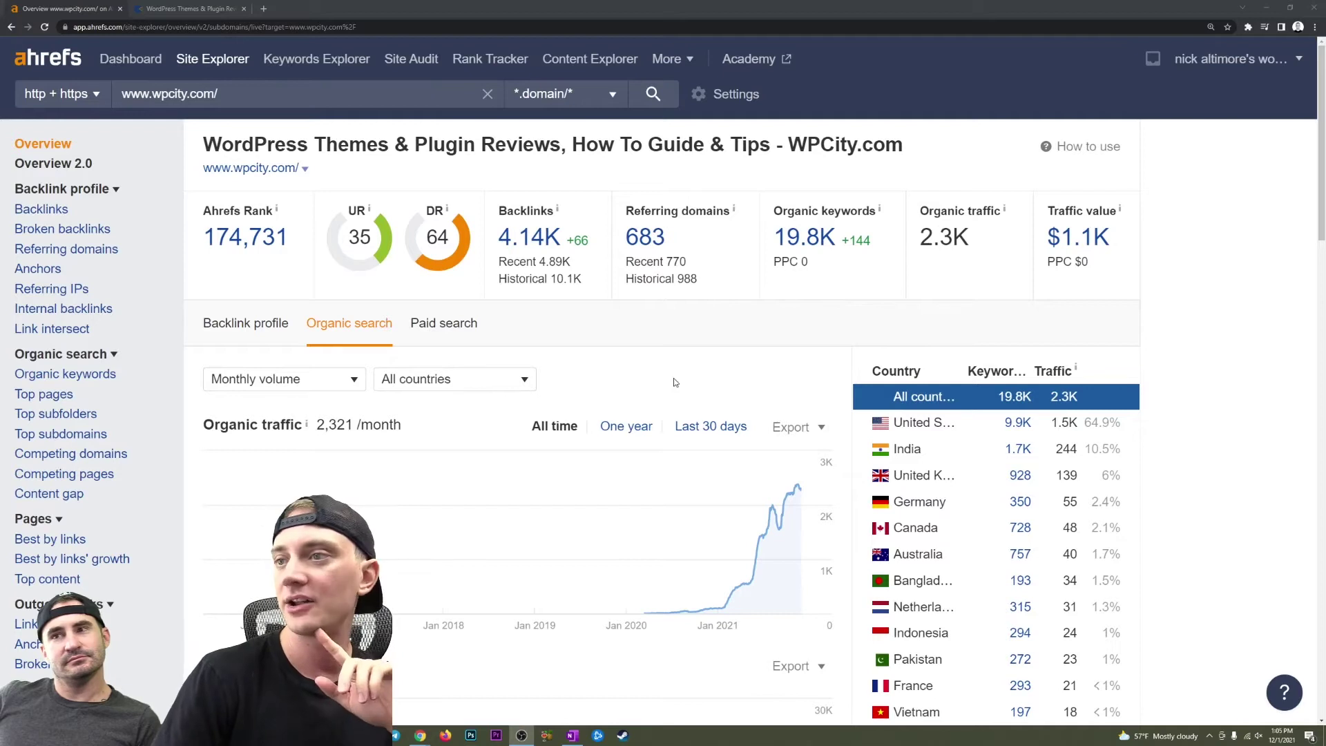
scroll(681, 370, down, 3)
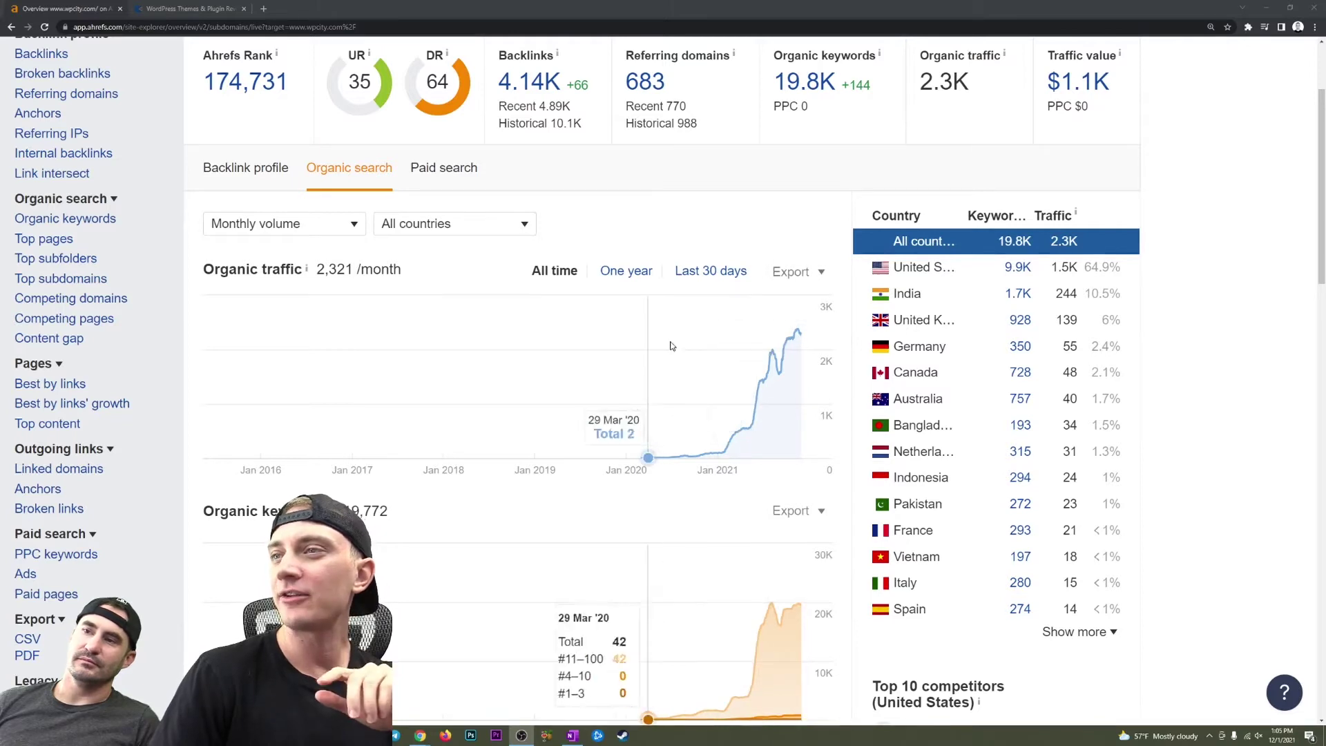
scroll(842, 309, up, 3)
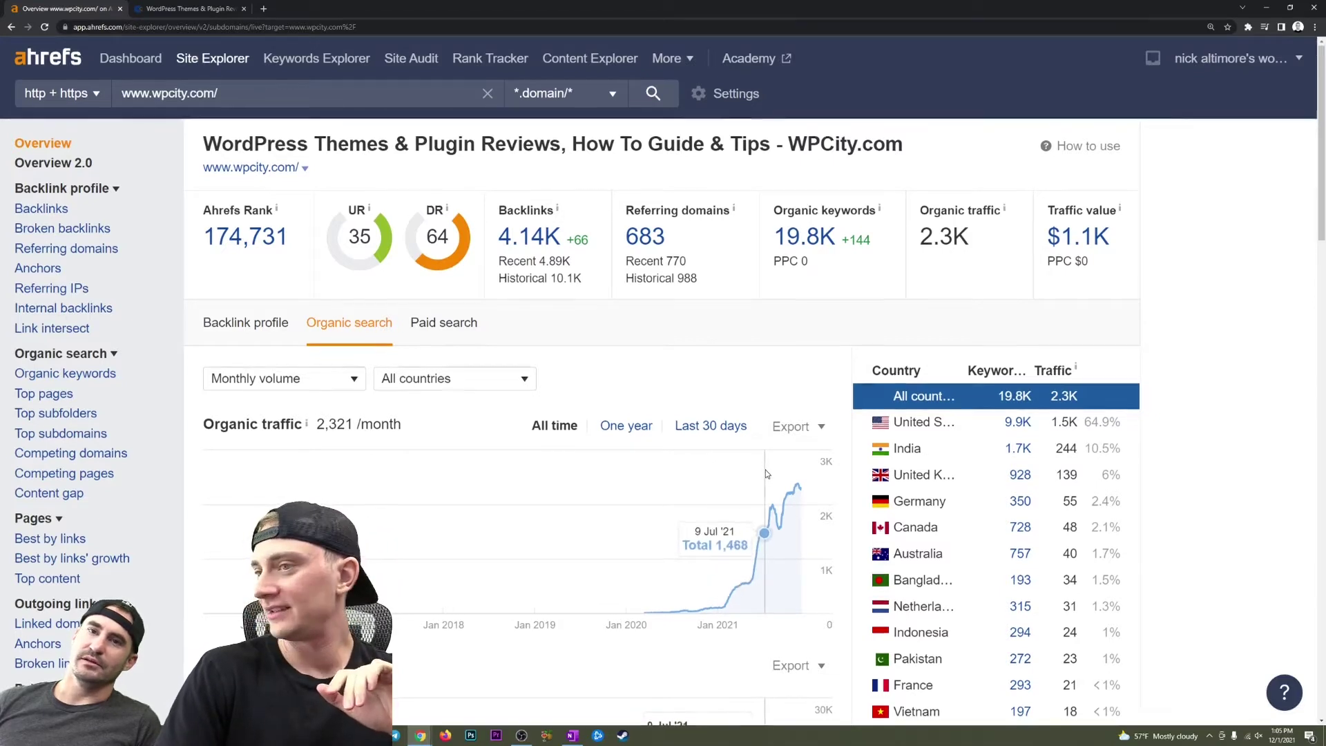
scroll(746, 477, down, 1)
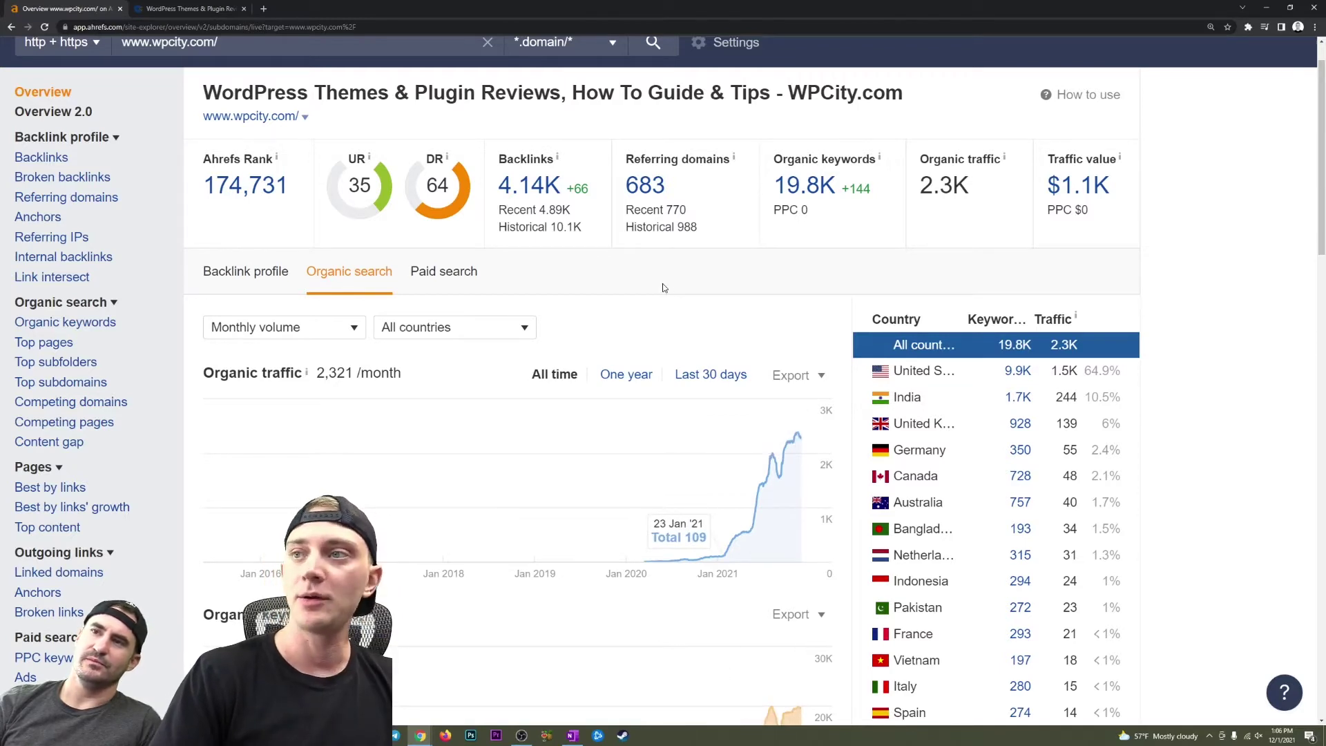
scroll(660, 280, up, 1)
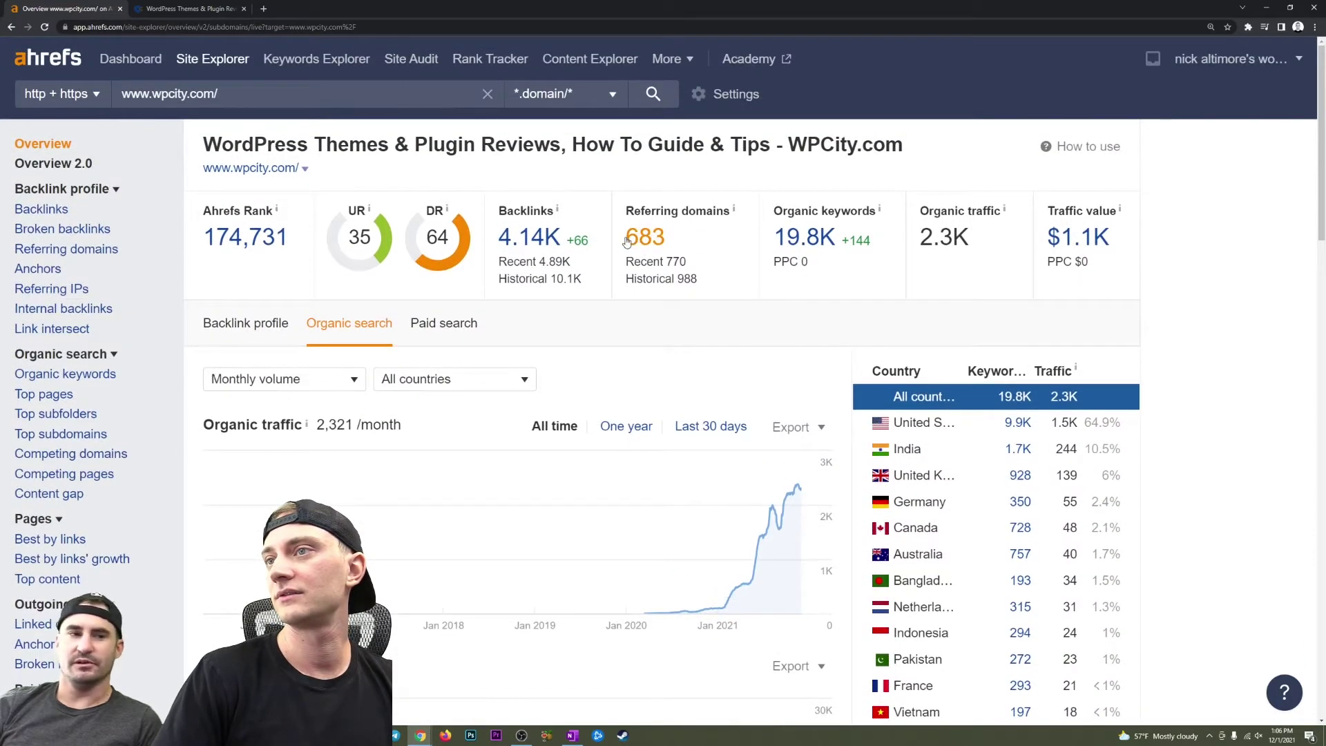
drag(624, 238, 665, 238)
click(698, 324)
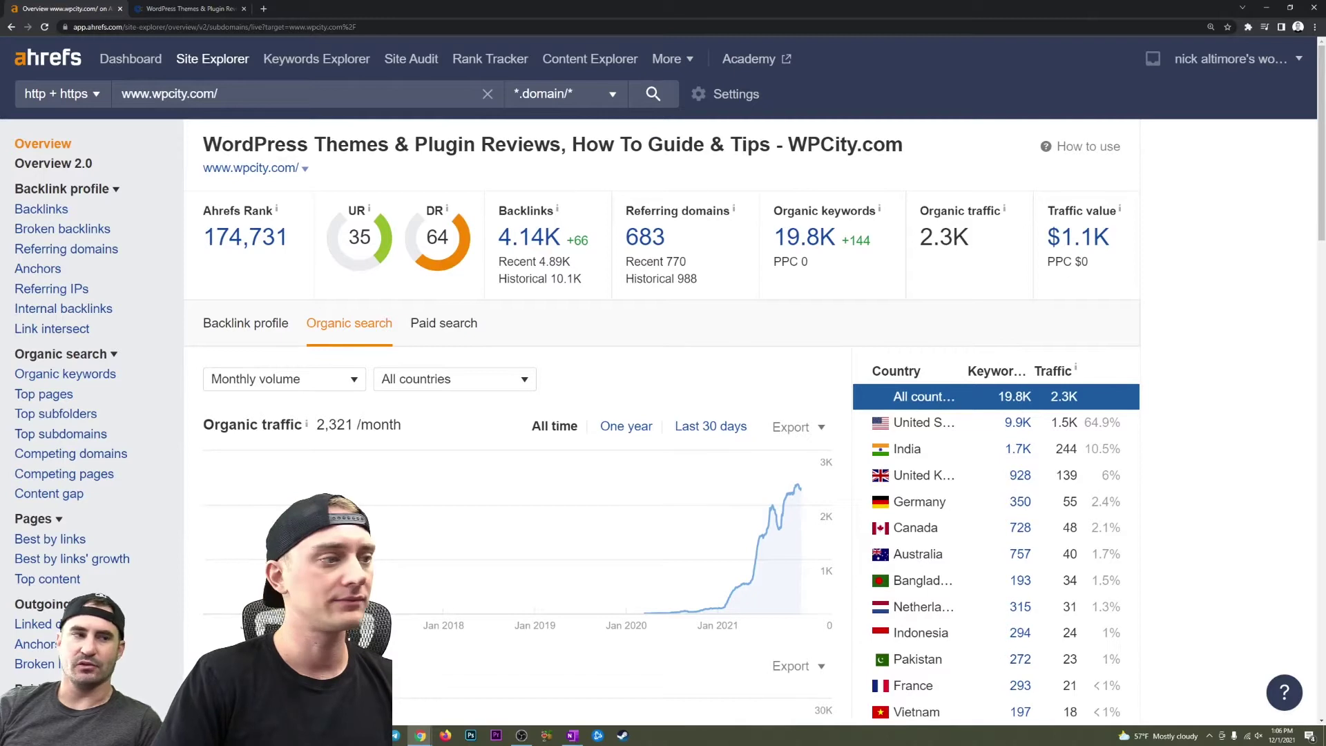
key(F1)
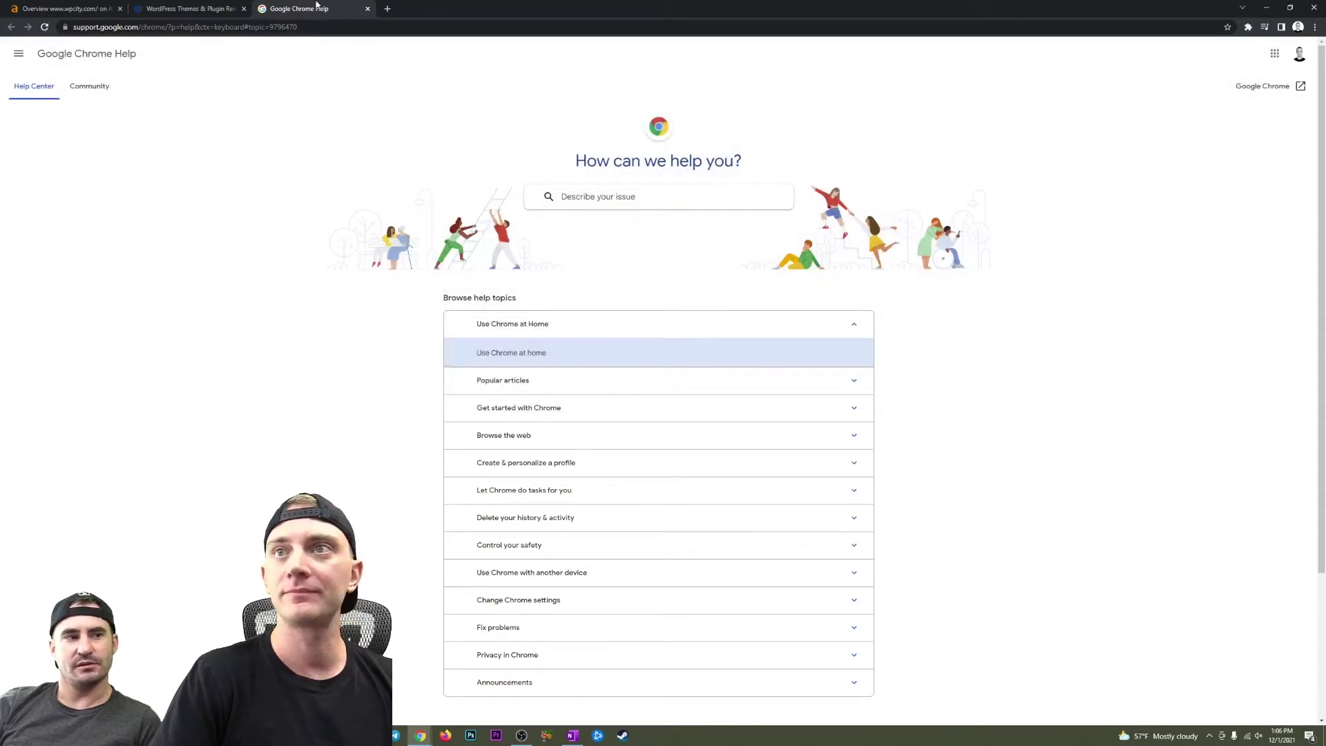
click(368, 8)
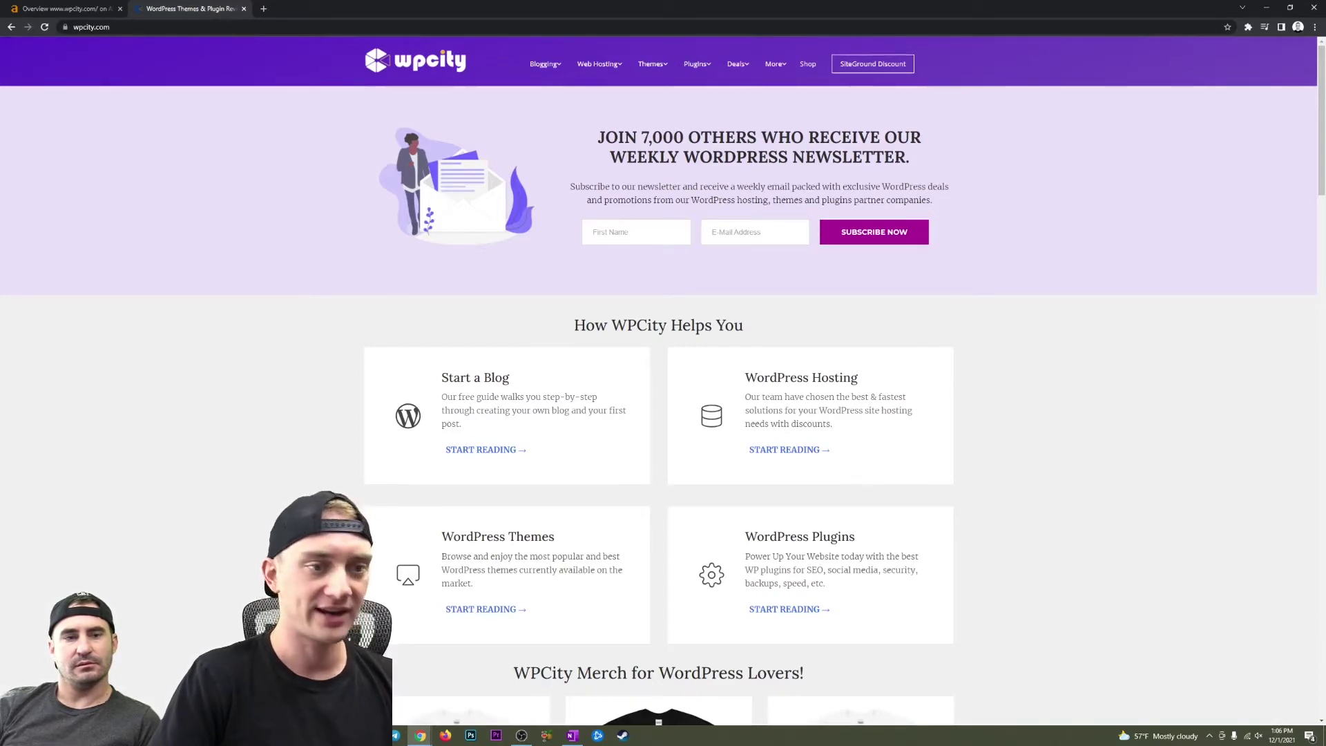
key(ctrl+shift+Tab)
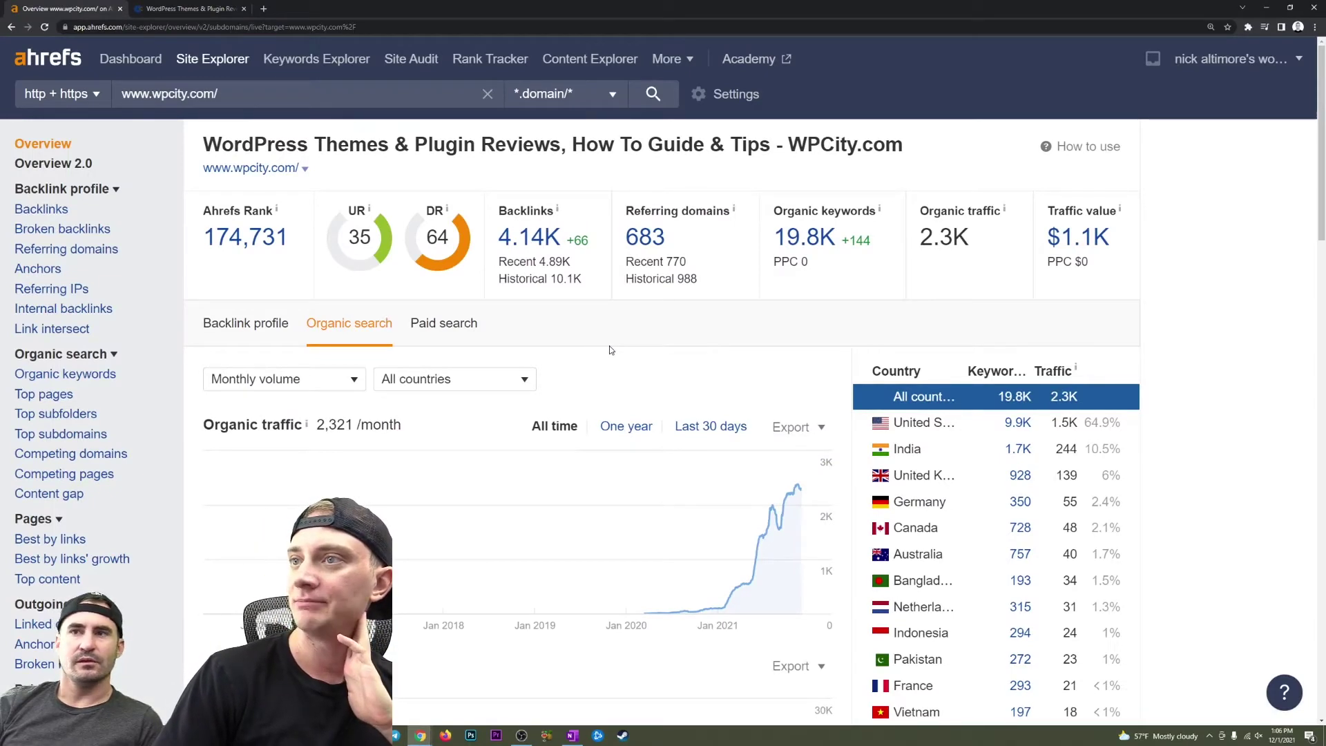
click(197, 9)
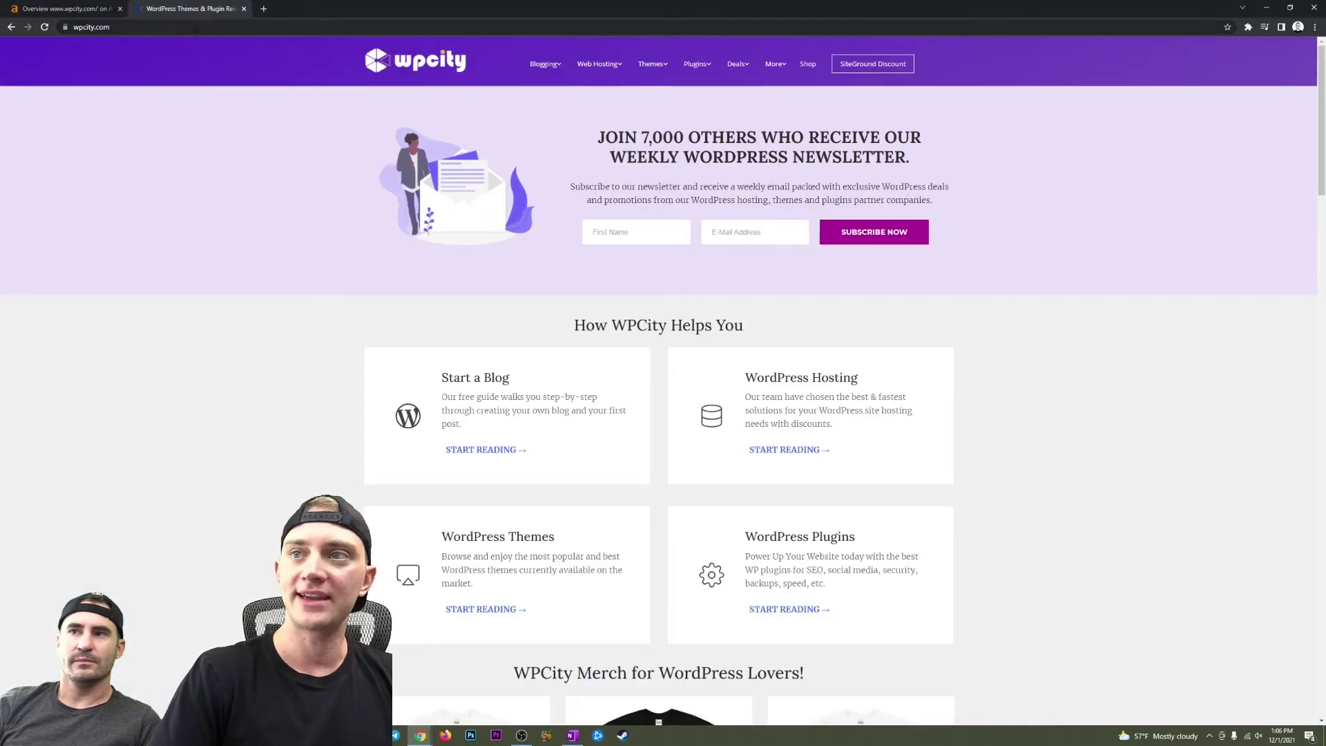
click(160, 26)
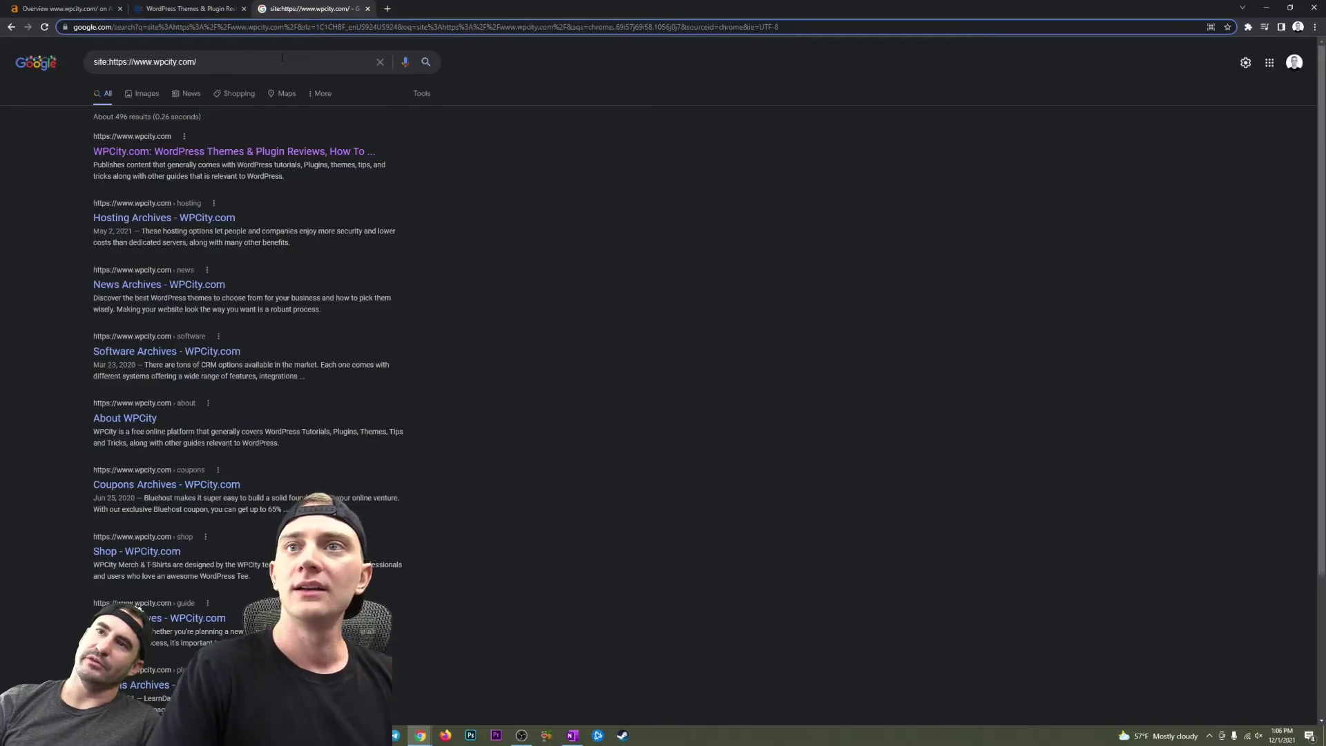
key(ctrl+plus)
key(ctrl+plus)
key(ctrl+plus)
key(ctrl+plus)
key(ctrl+plus)
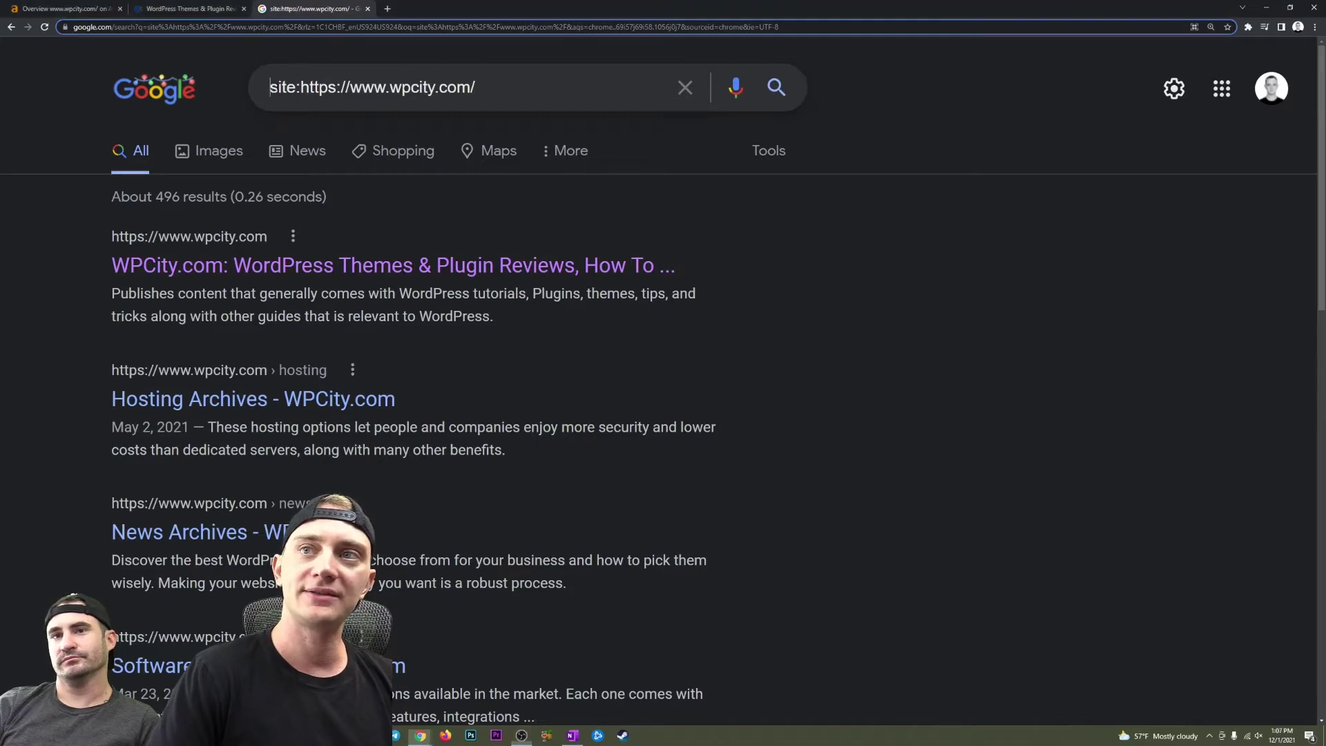
Highlight the site: operator, the wpcity.com address and the number of indexed results in the Google search
drag(301, 88, 259, 101)
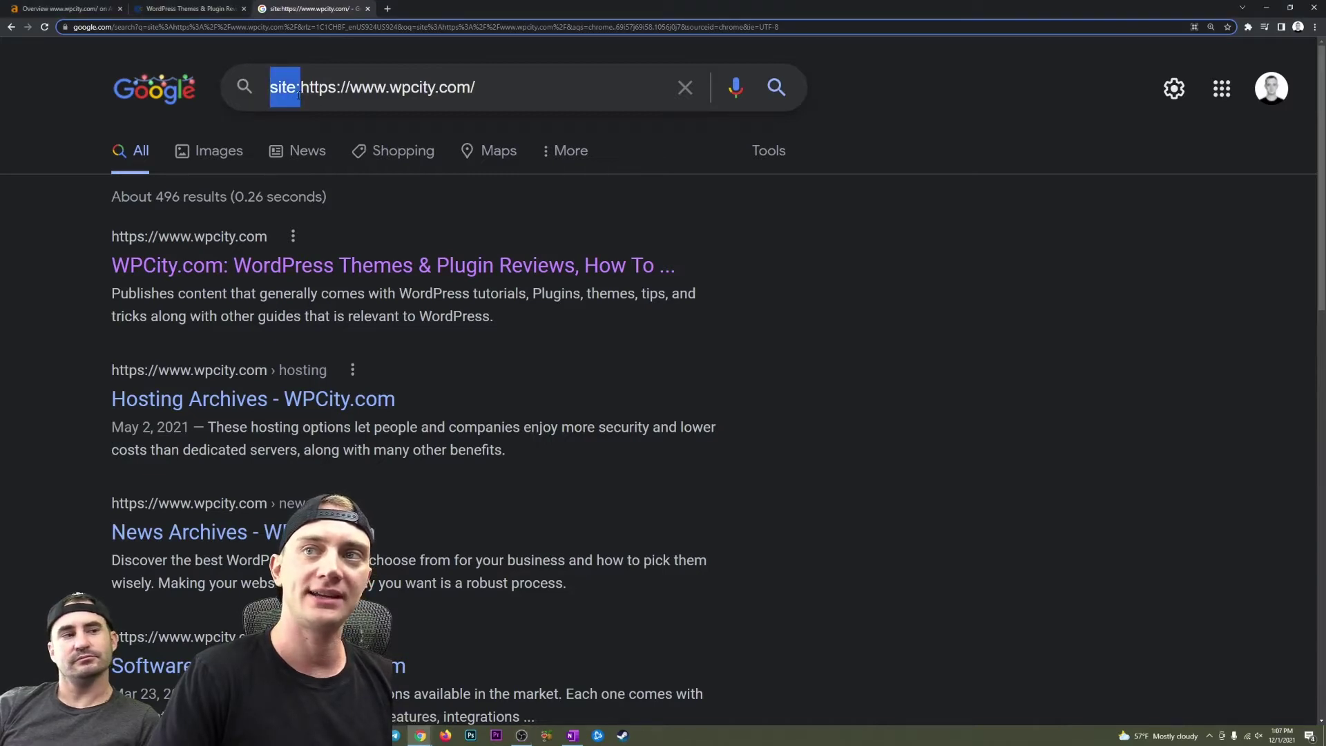
drag(301, 87, 487, 82)
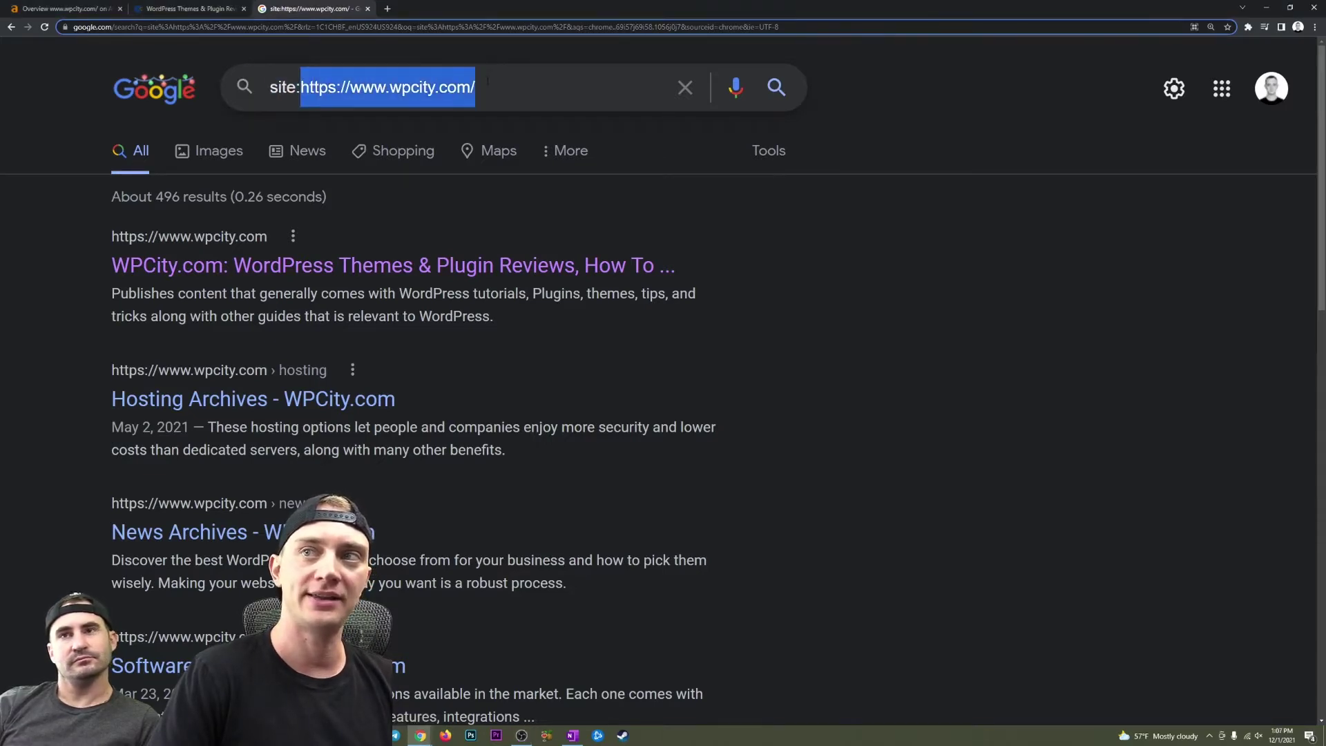
click(382, 122)
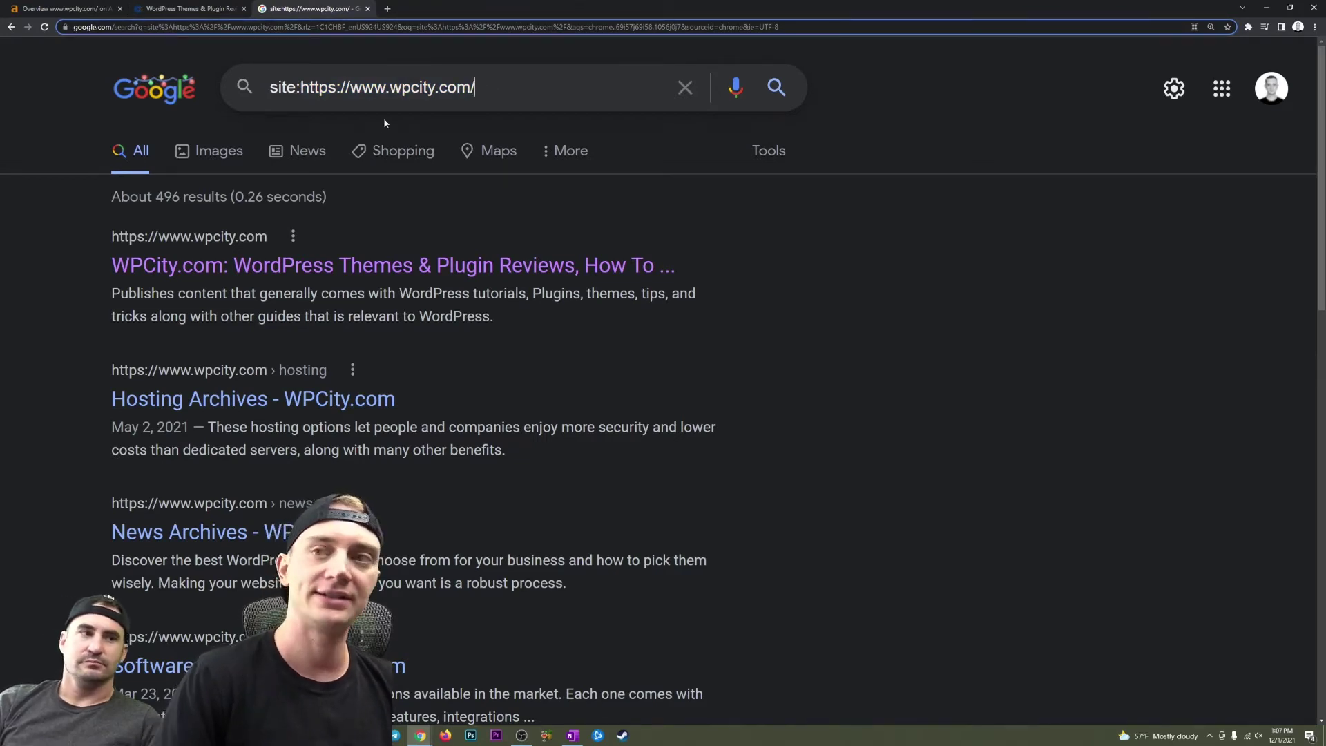
drag(152, 197, 227, 197)
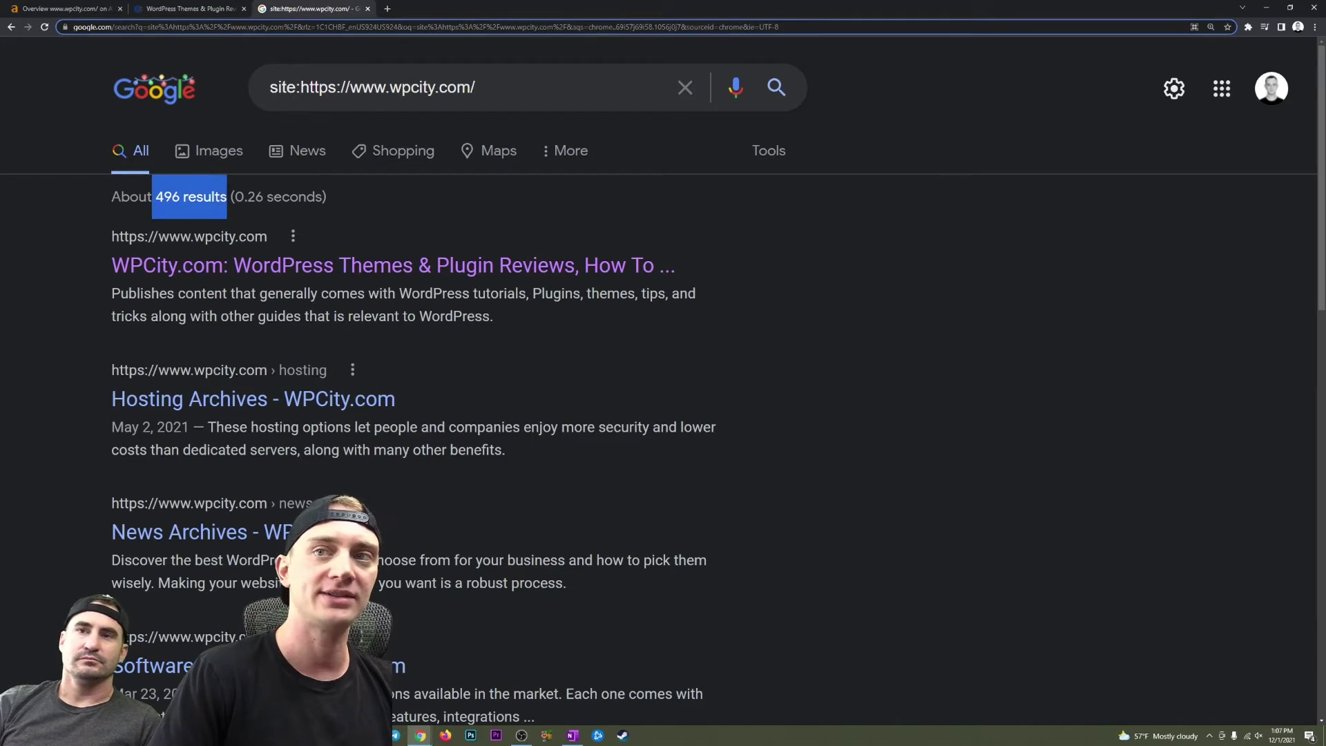
click(214, 190)
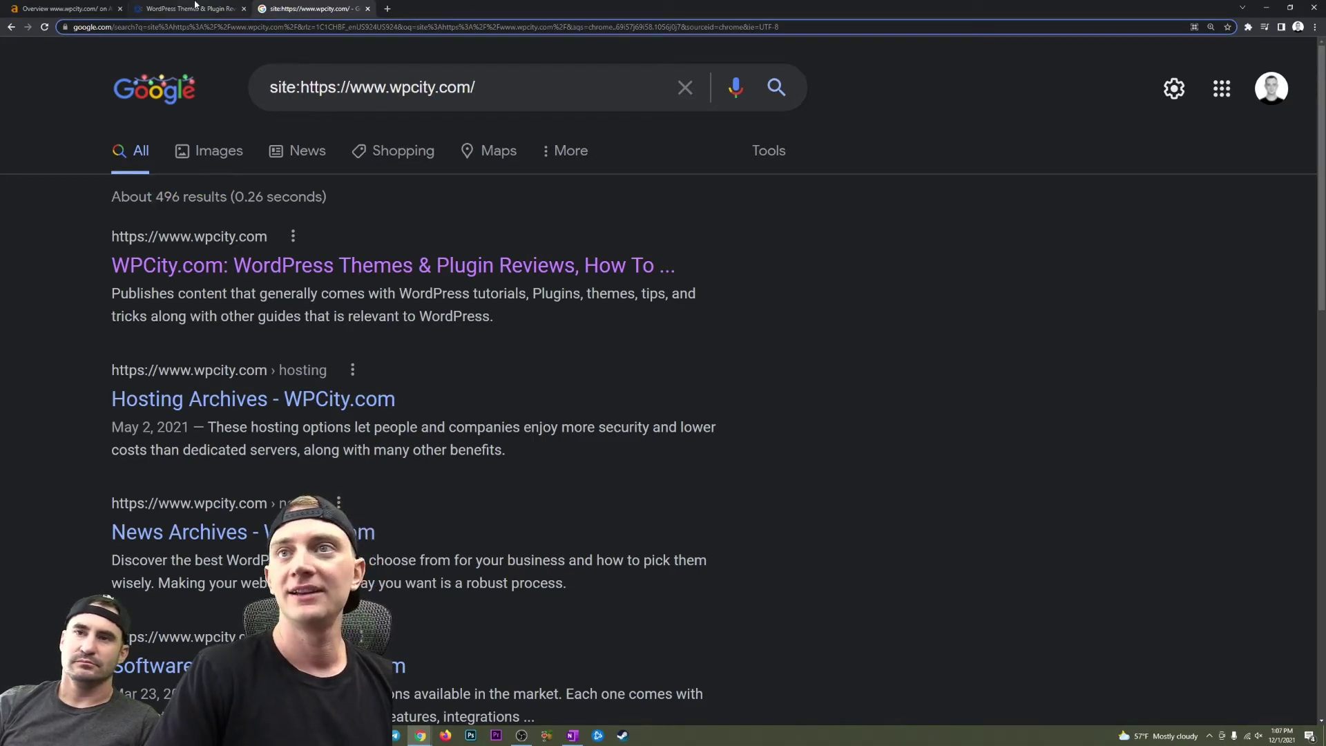
Switch back to the Ahrefs overview of wpcity.com and check its referring domains alongside its domain rating
click(61, 7)
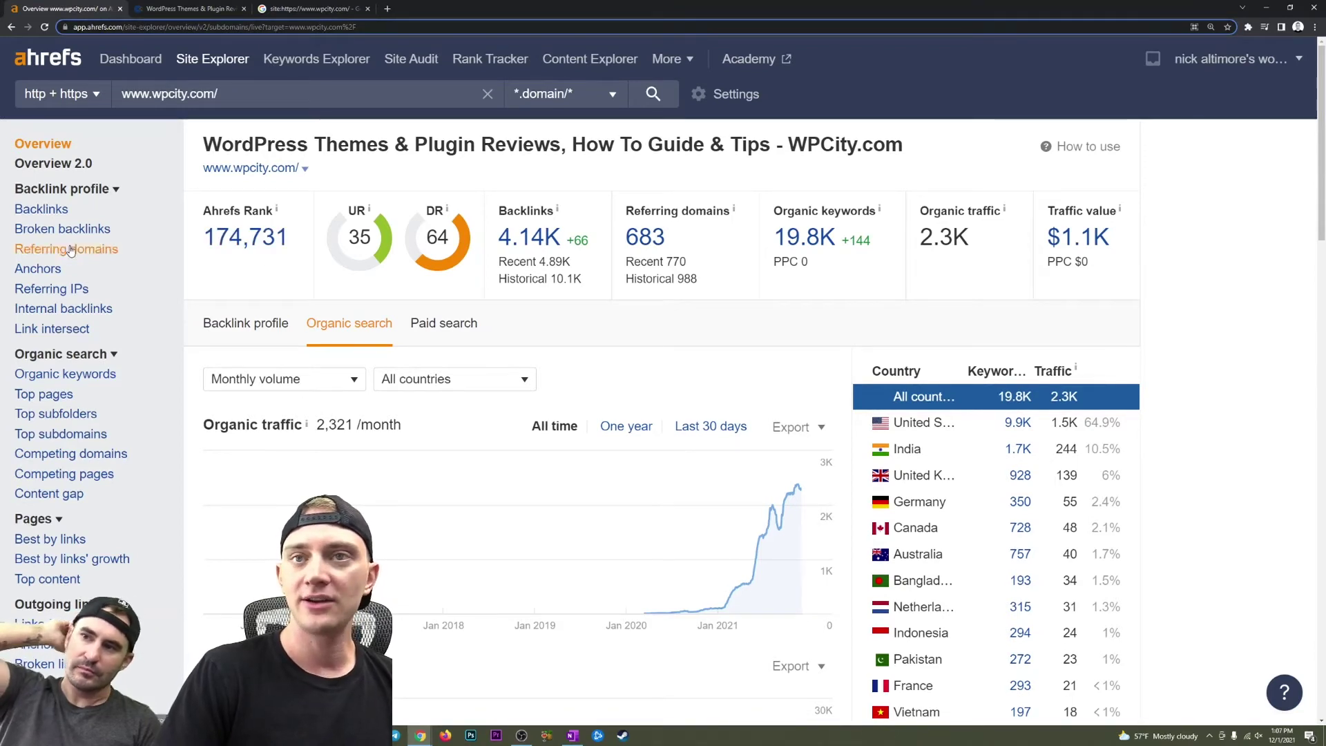
drag(683, 243, 630, 239)
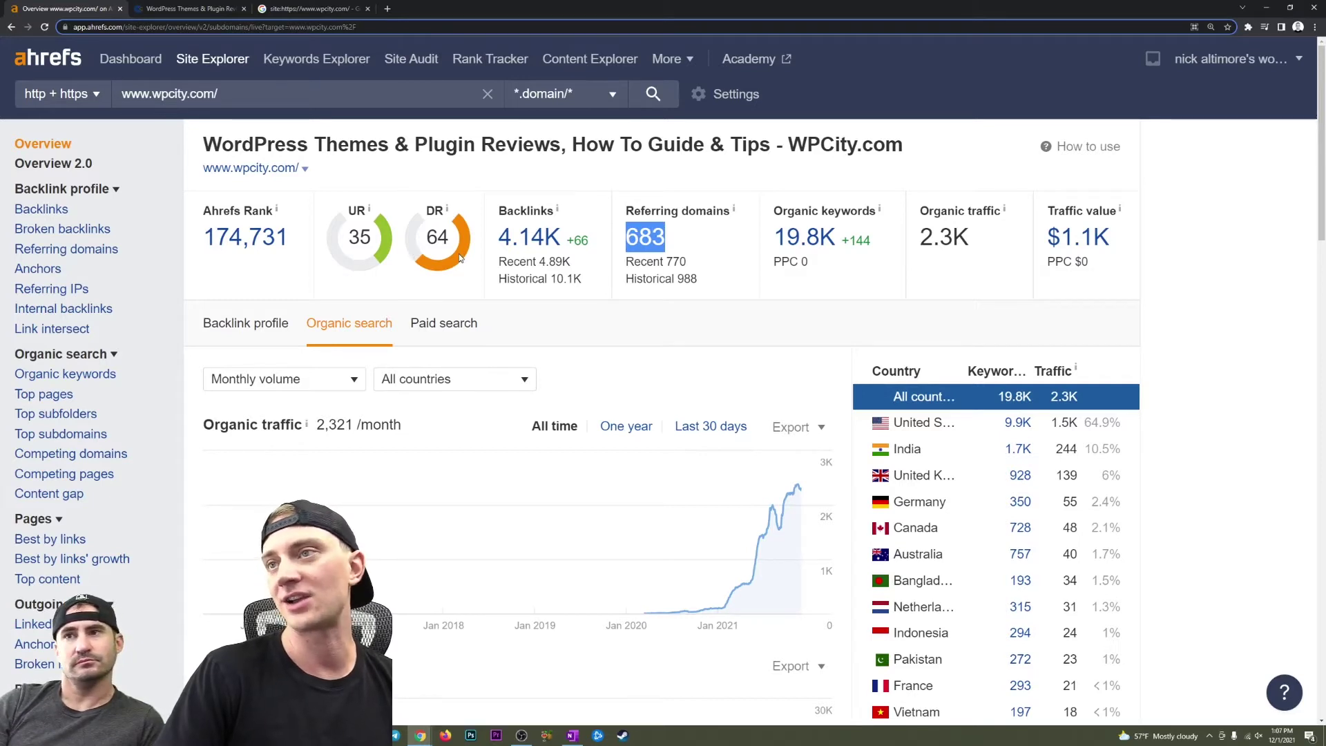
click(465, 181)
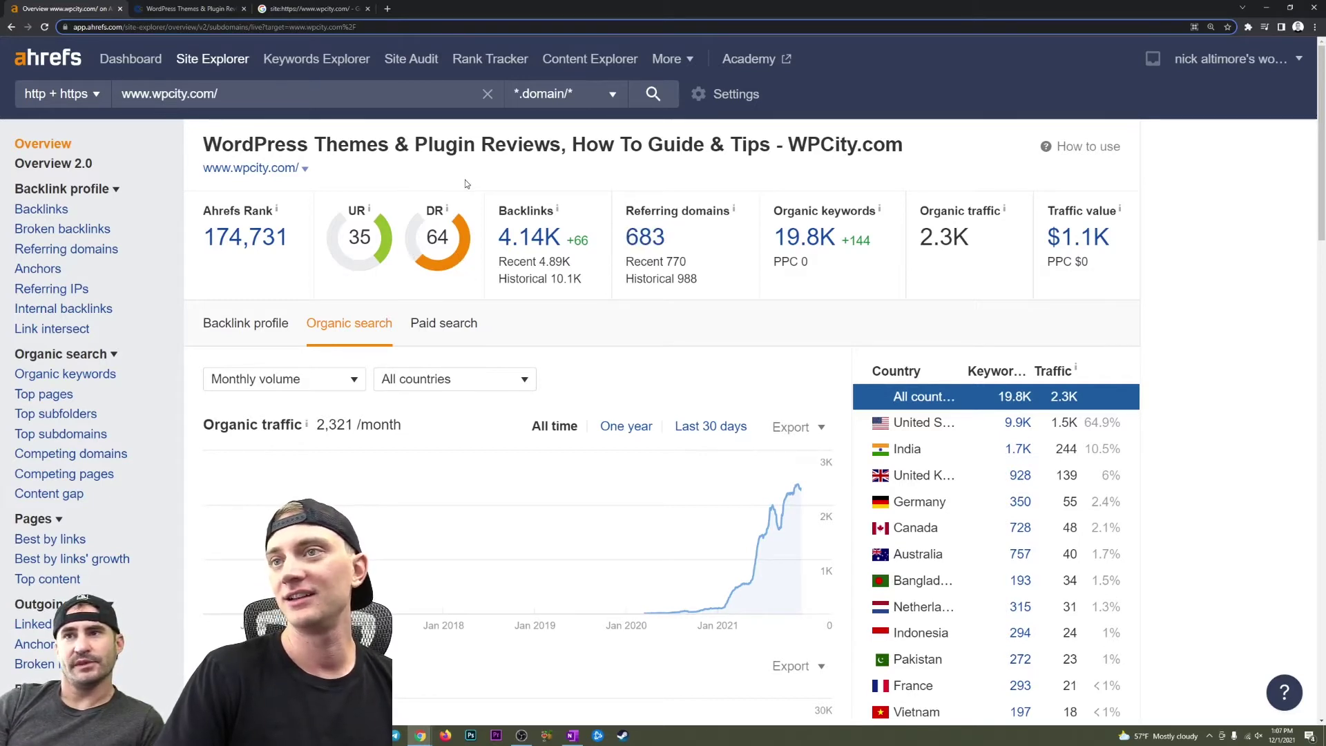
Open the Backlinks report for wpcity.com and compare the list with subdomains excluded and included
click(57, 212)
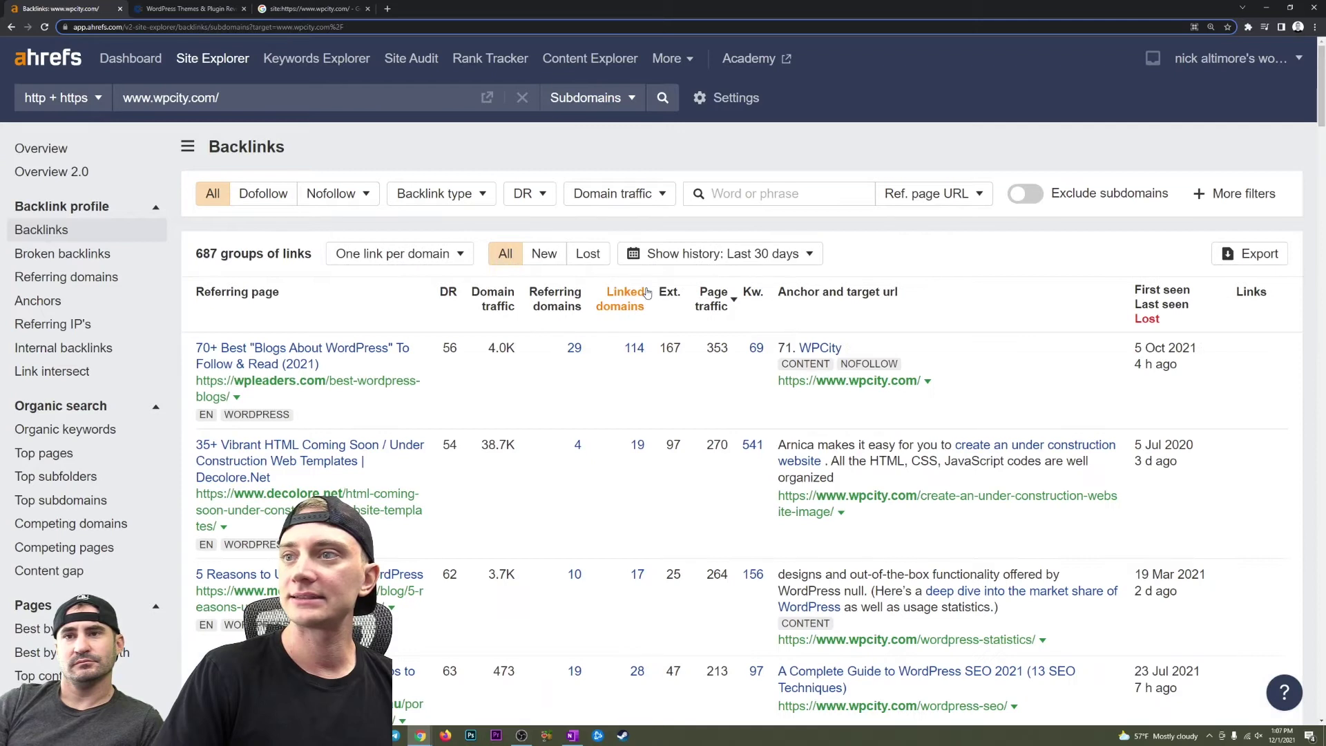
click(1024, 196)
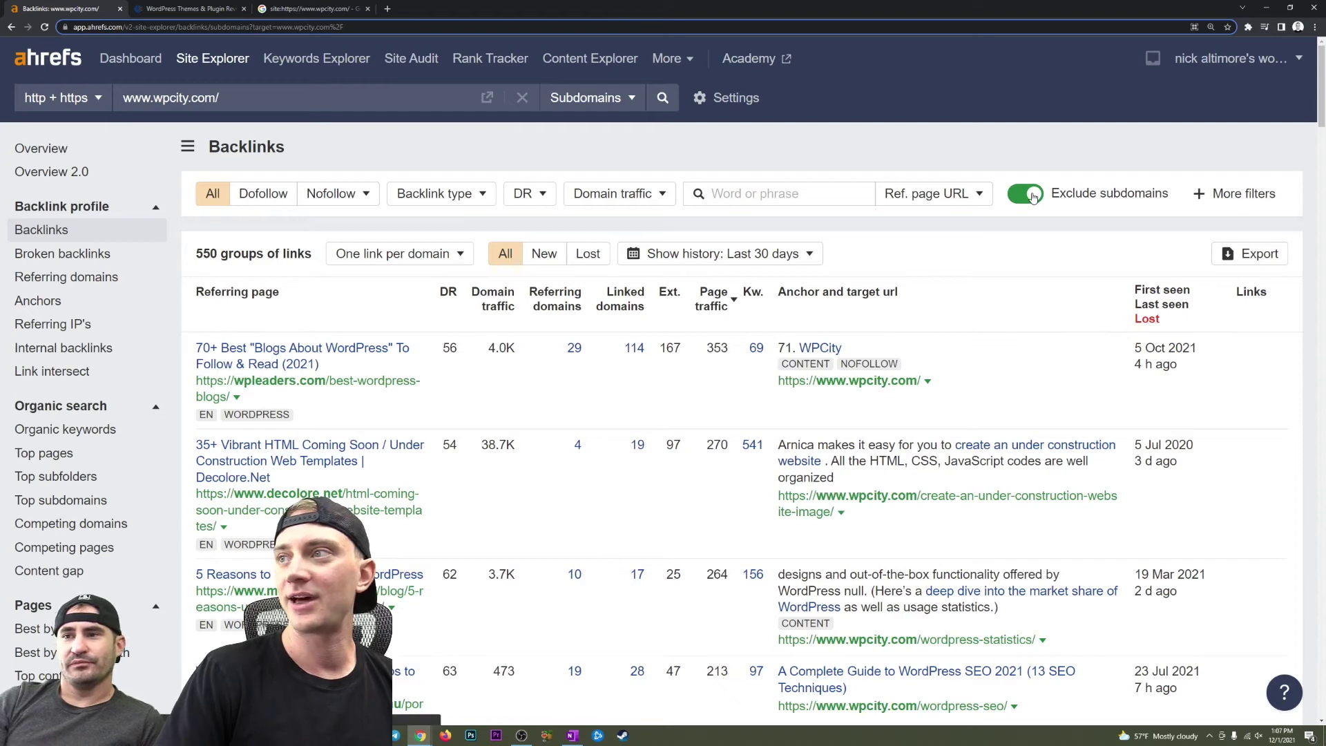
click(1035, 197)
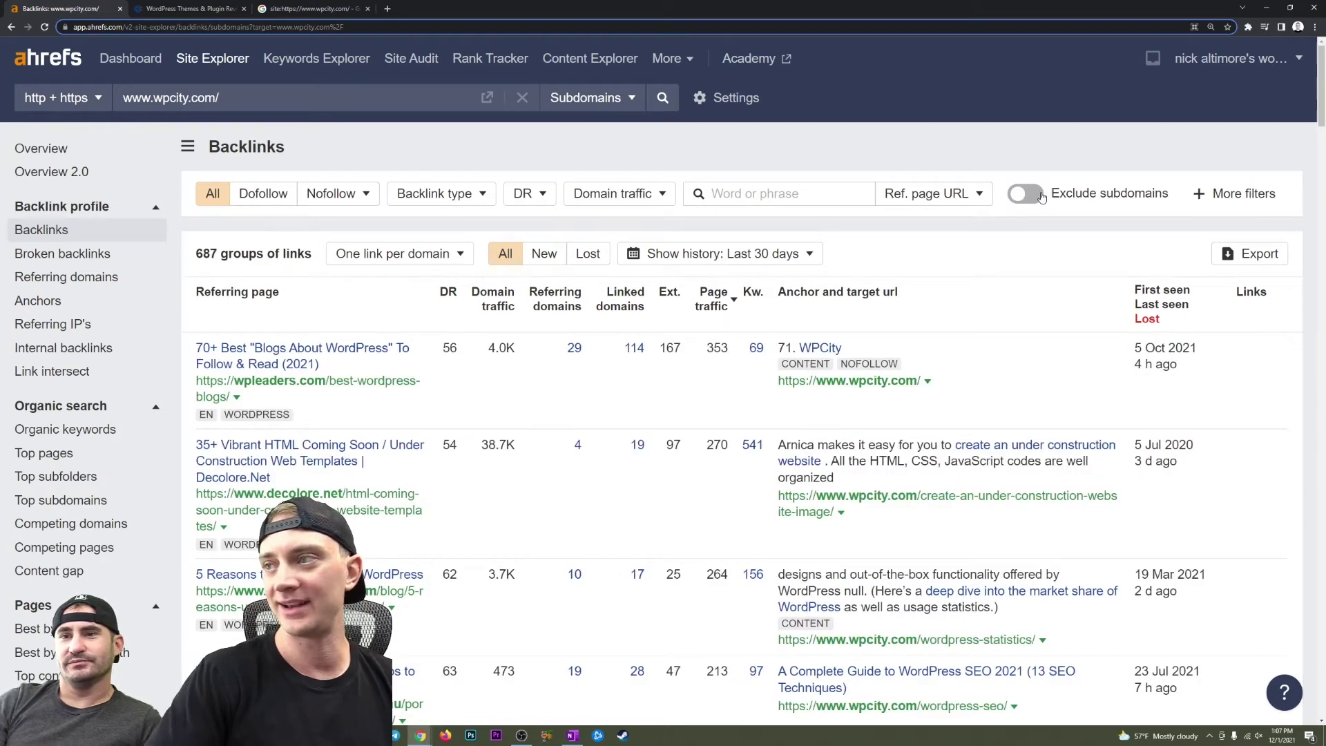
Examine the wpcity.com backlinks for each referring page's topic, DR, traffic, anchor text and target URL
scroll(879, 329, down, 2)
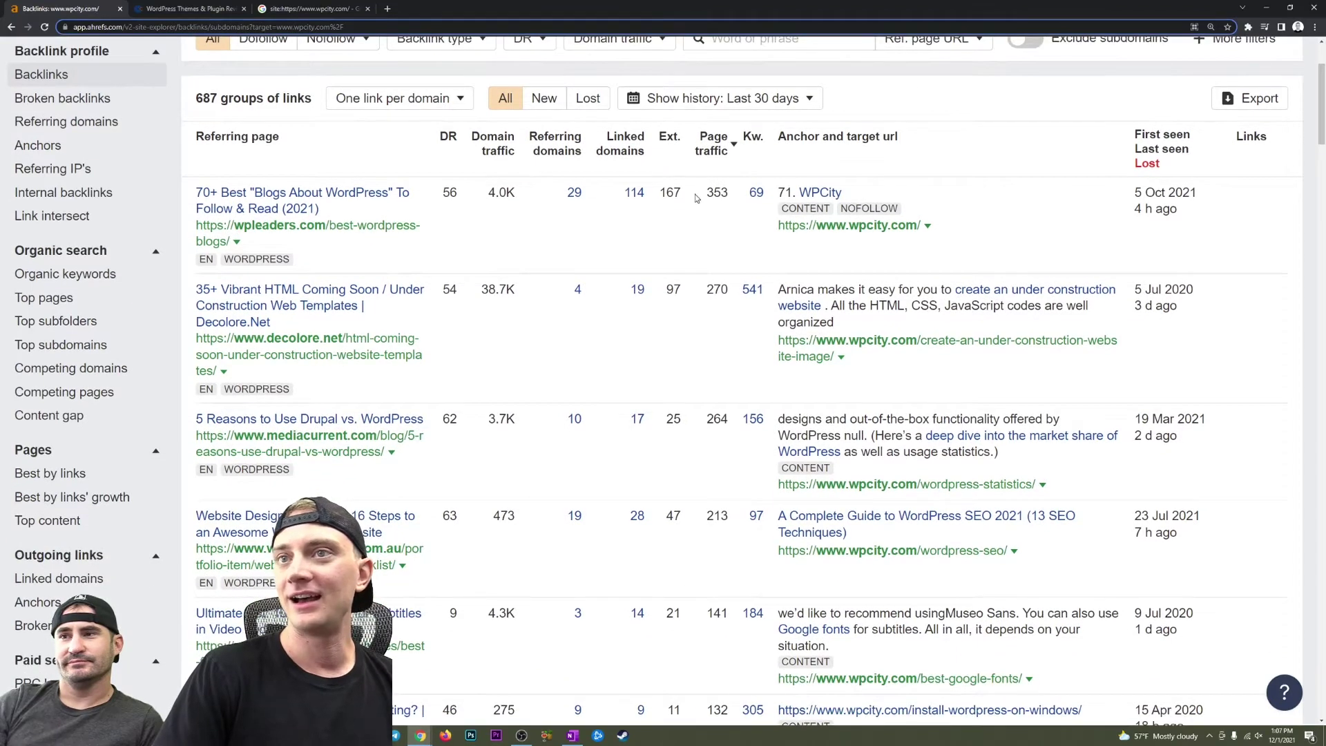
scroll(695, 199, down, 1)
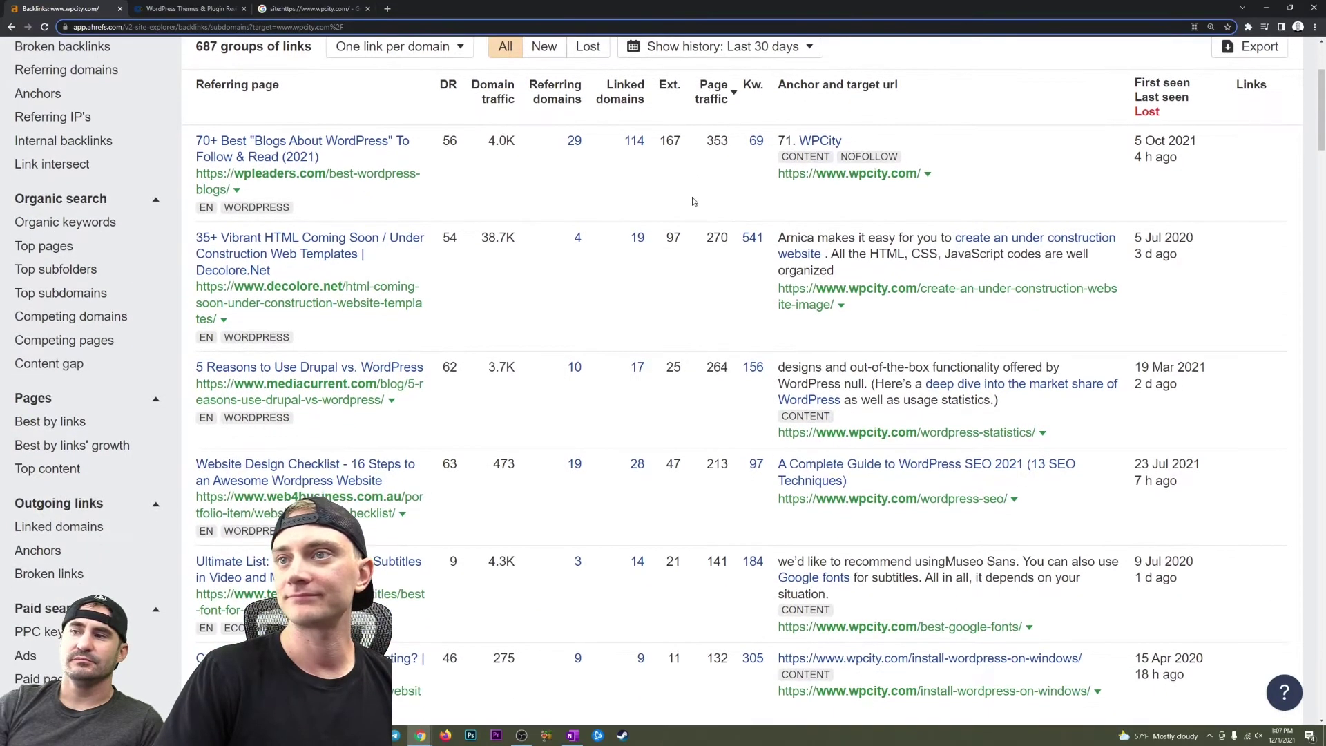
scroll(665, 224, down, 2)
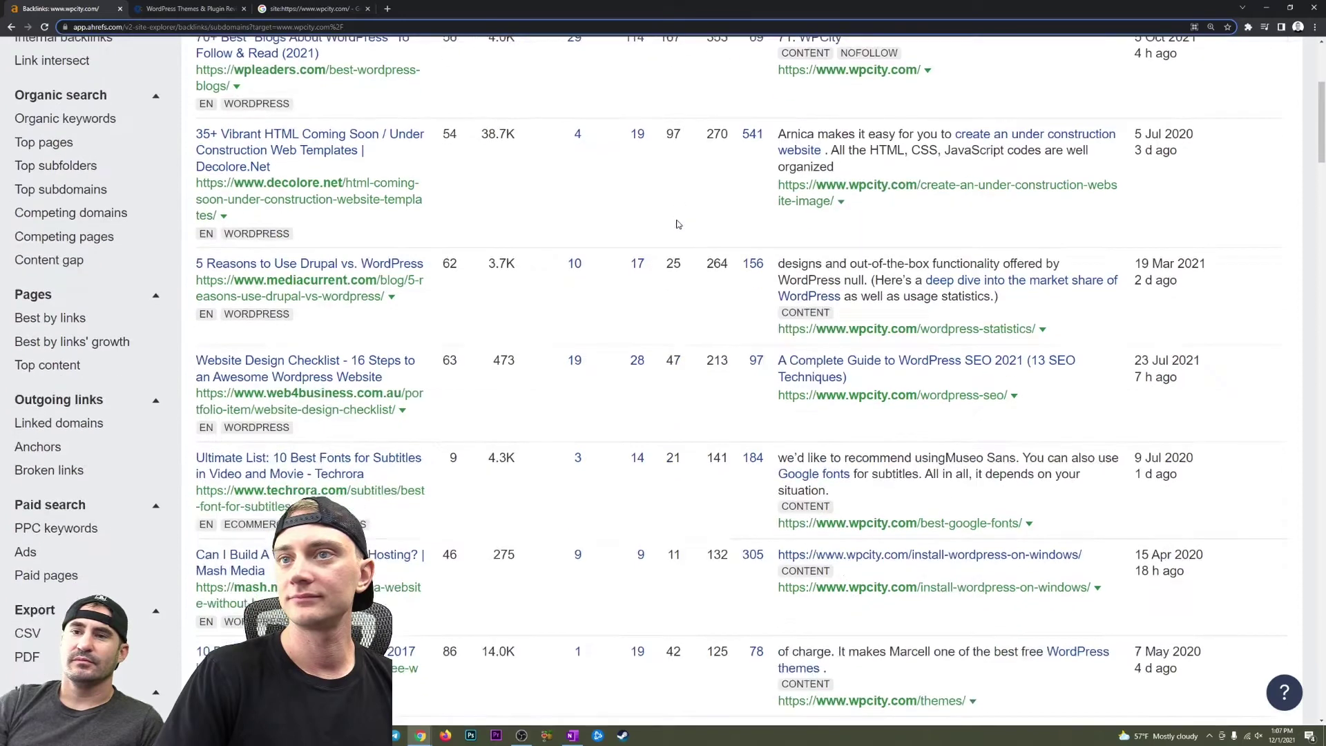
scroll(625, 276, down, 4)
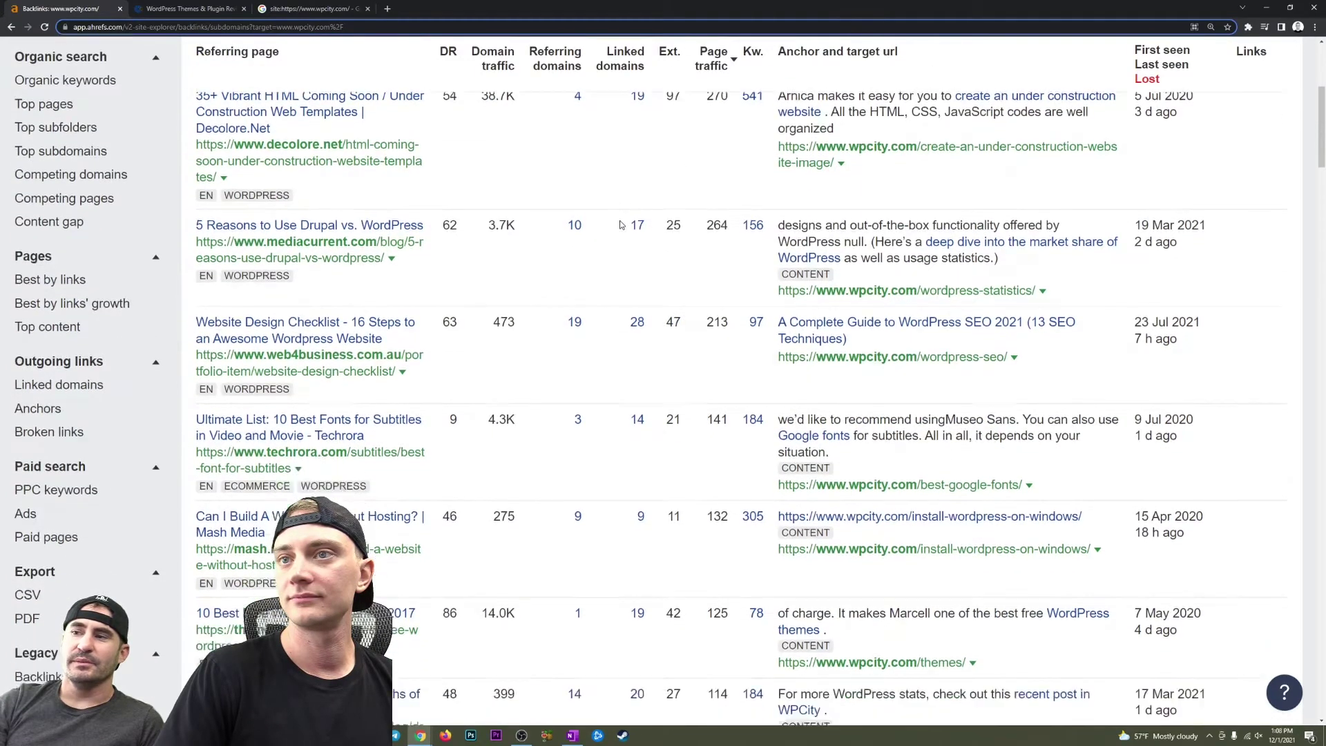
scroll(640, 326, down, 1)
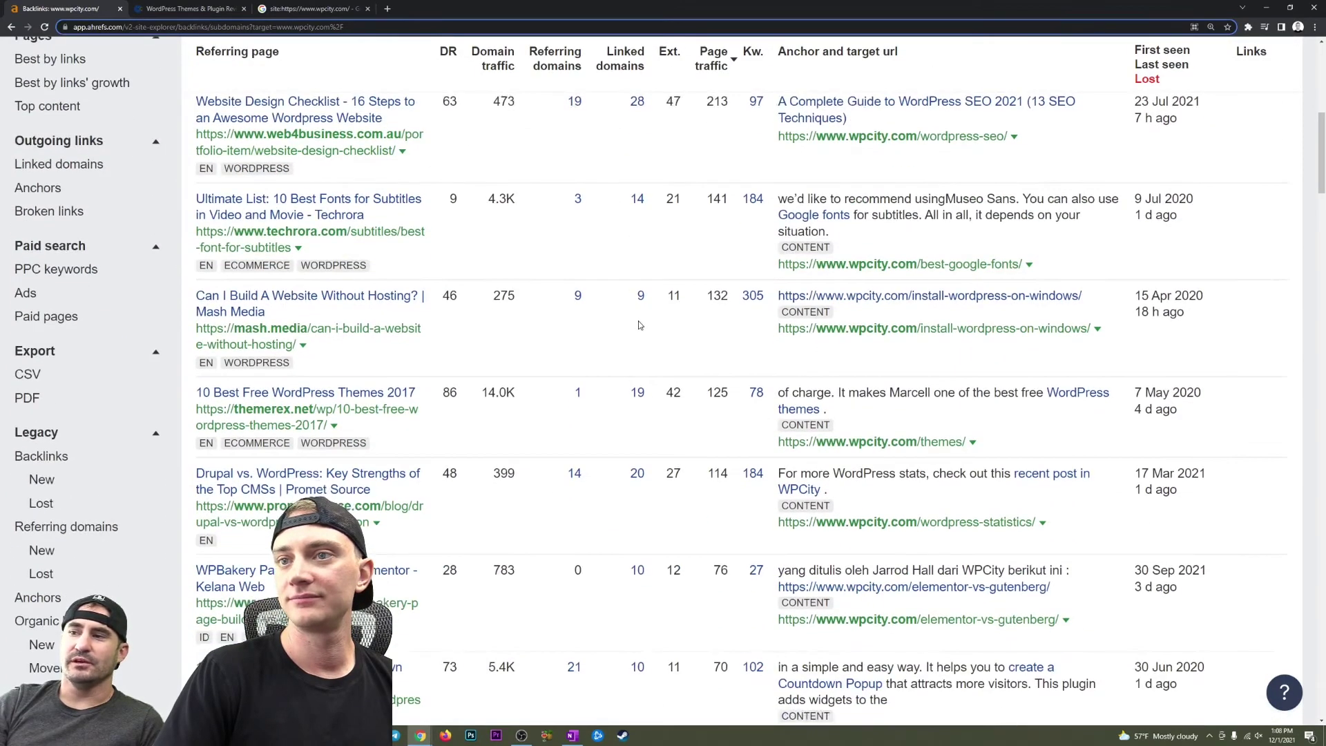
scroll(642, 322, down, 4)
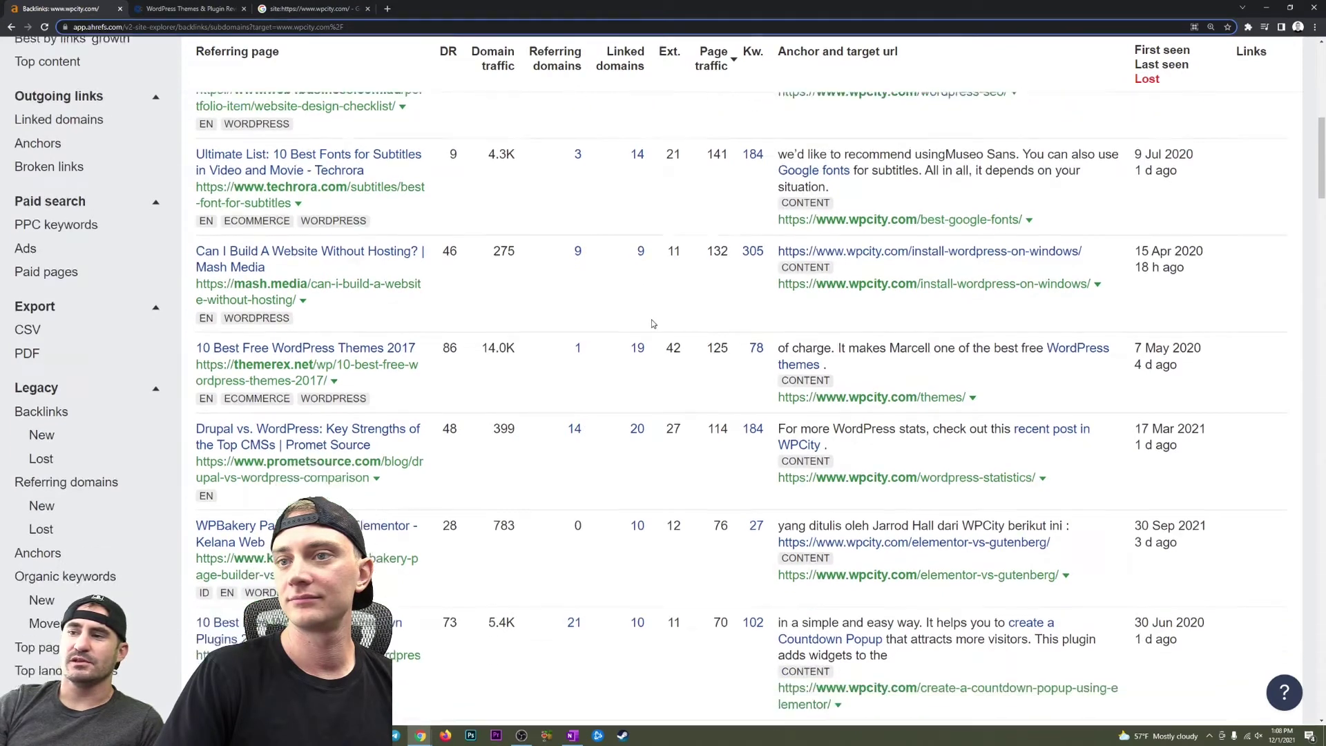
scroll(654, 324, down, 3)
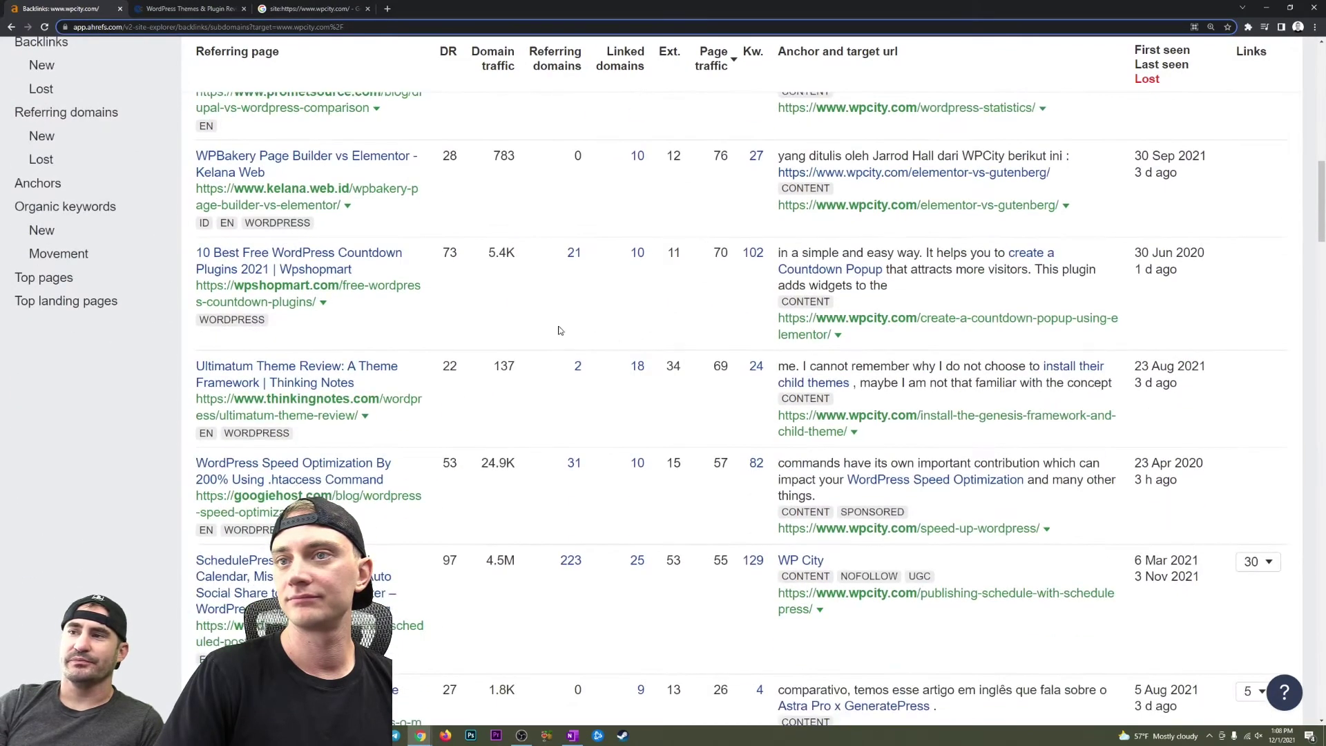
scroll(577, 328, down, 3)
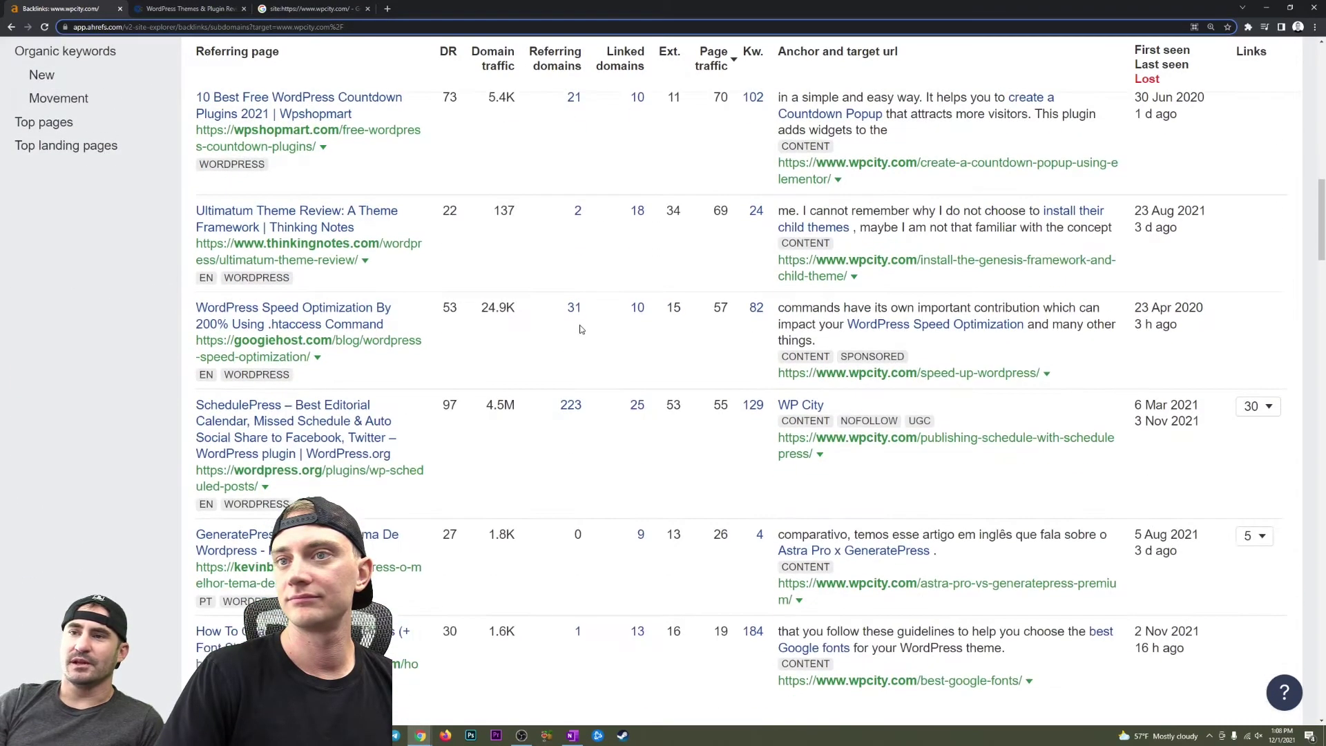
scroll(580, 329, down, 5)
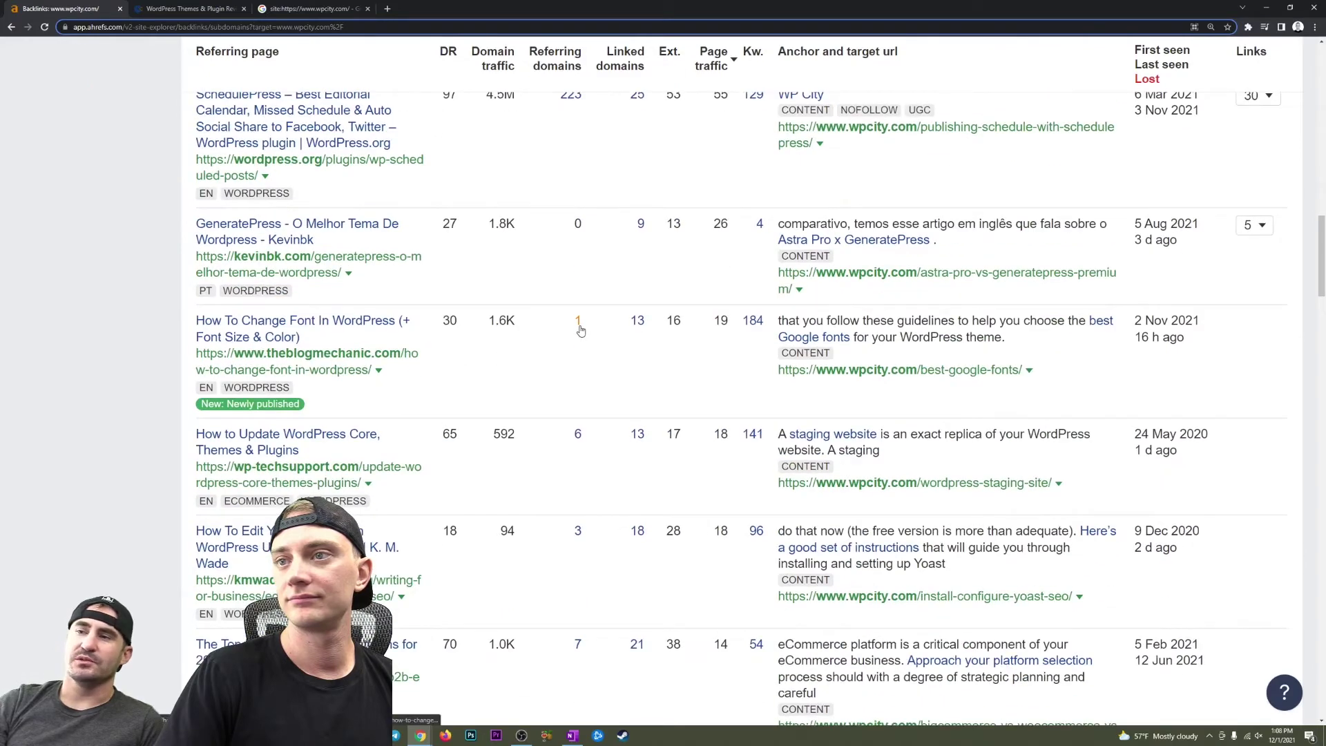
scroll(580, 330, down, 3)
scroll(602, 363, down, 4)
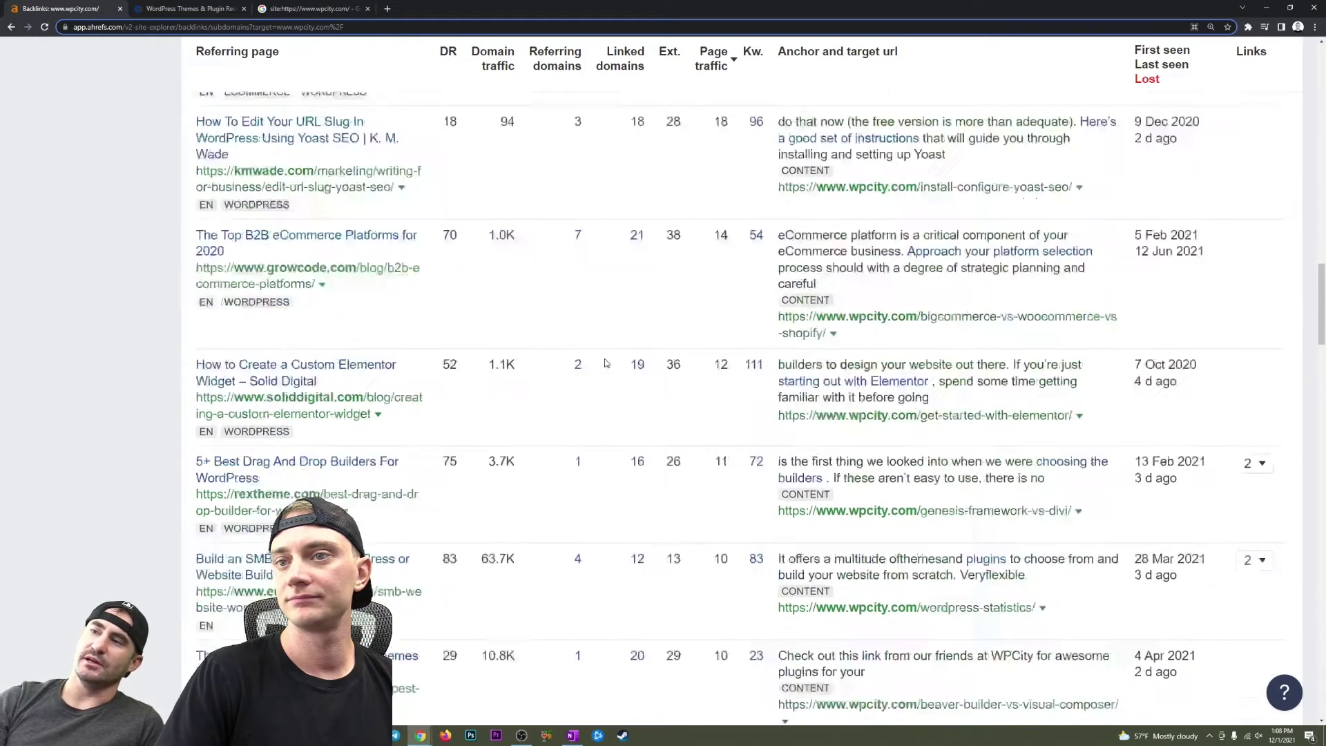
scroll(614, 359, down, 4)
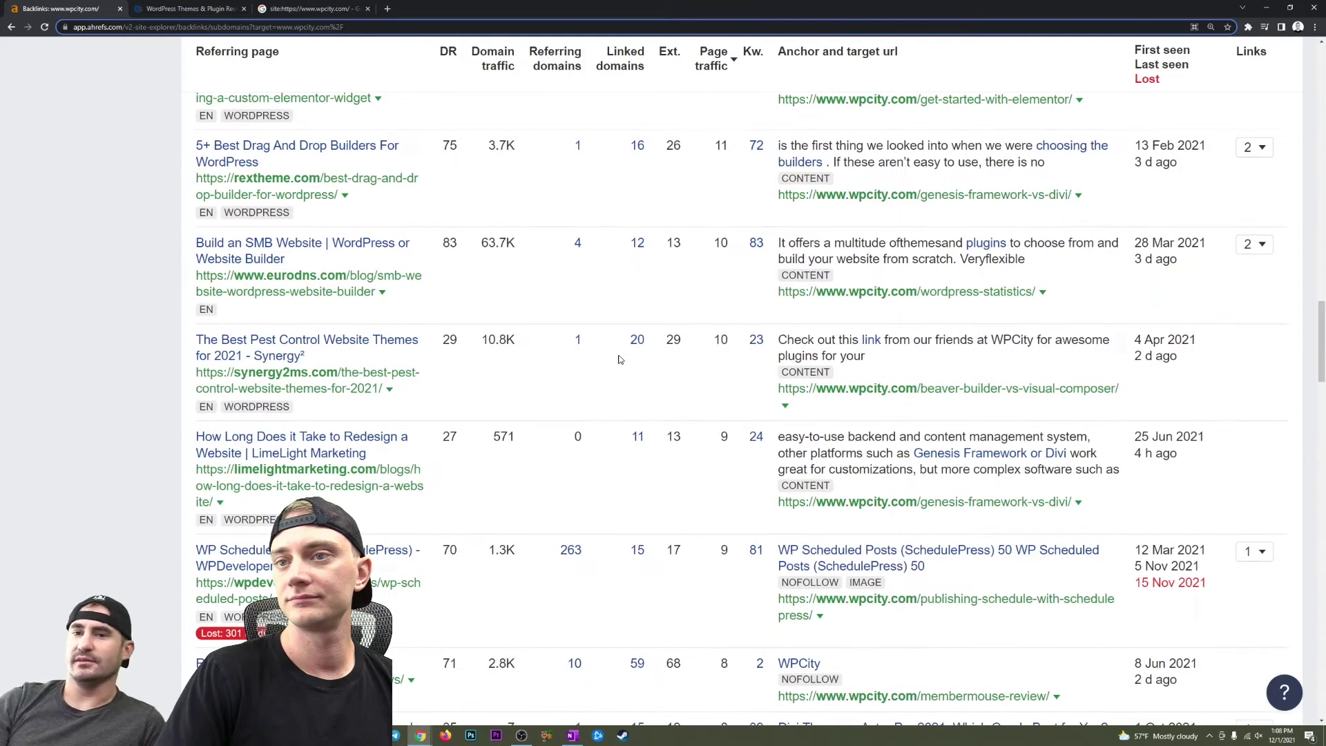
Return to the wpcity.com overview and check how its referring domains have grown over time
scroll(611, 366, up, 12)
scroll(611, 368, up, 15)
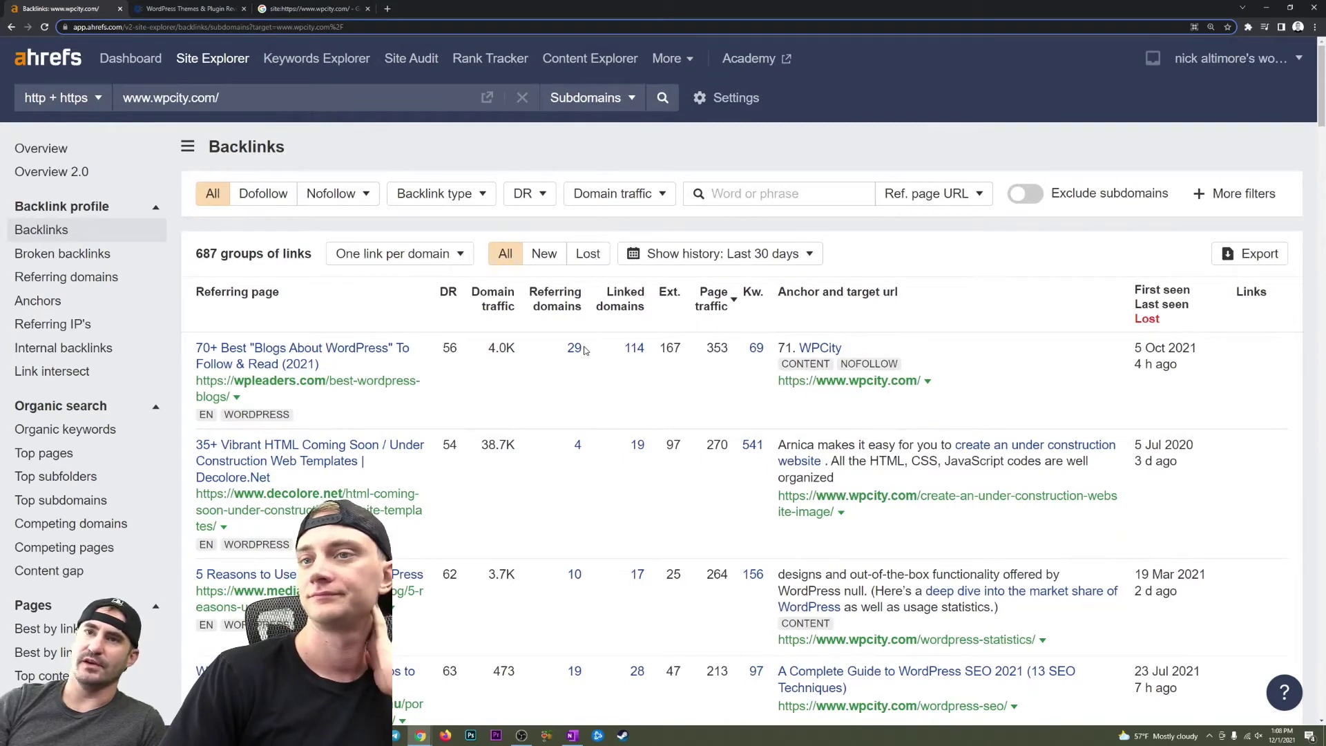
click(43, 149)
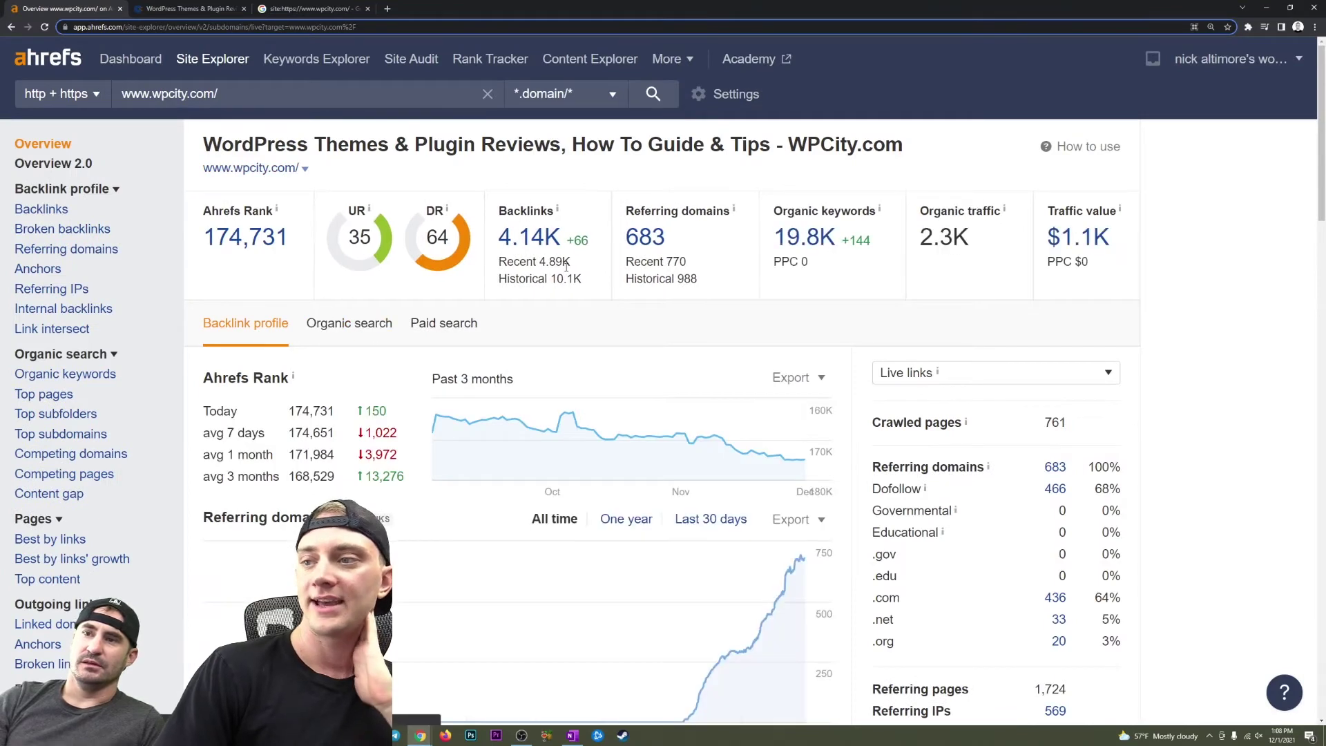
scroll(580, 272, down, 3)
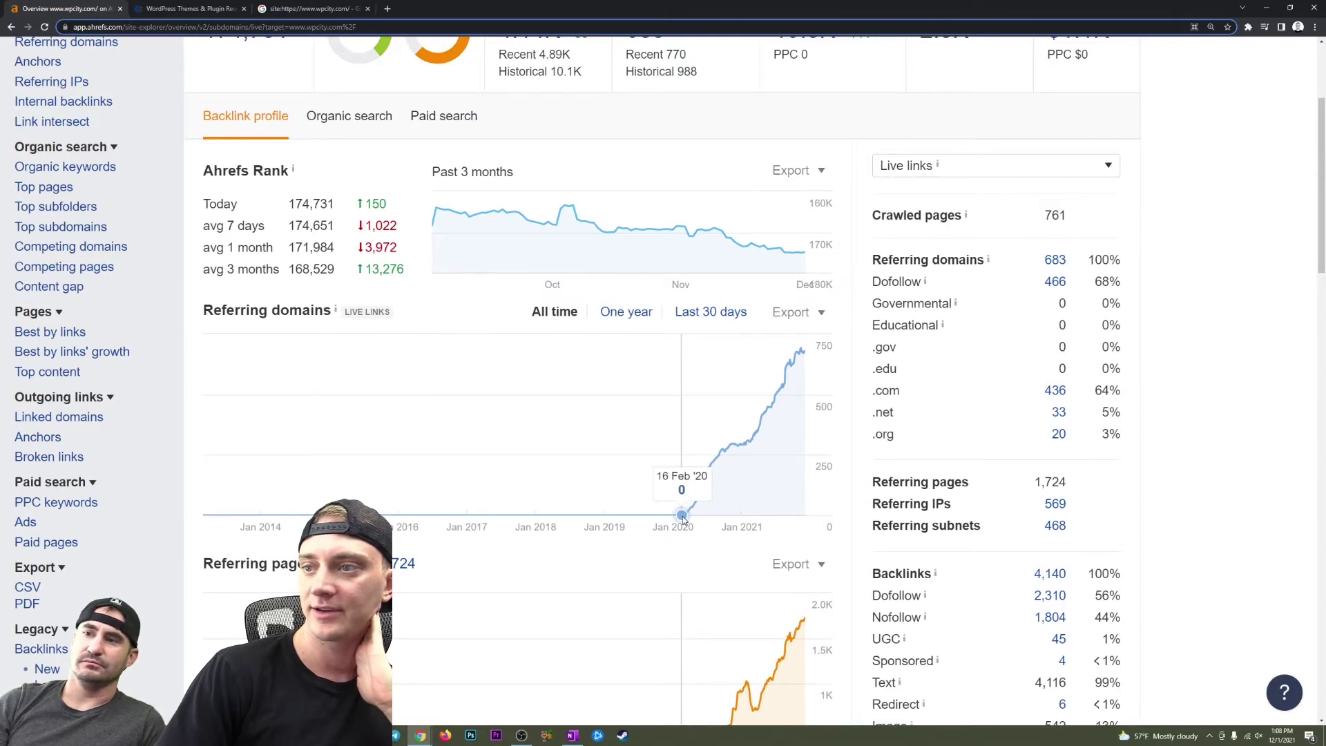
scroll(389, 369, up, 3)
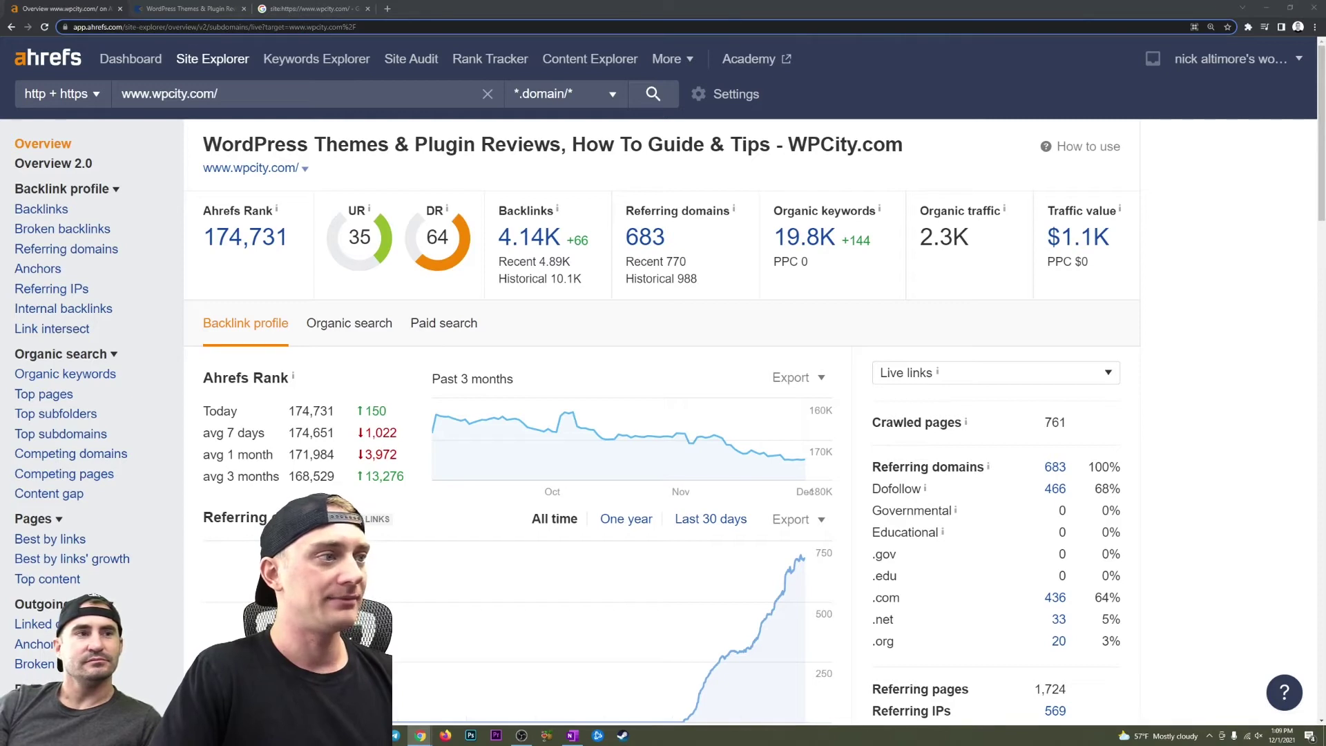
Search Google for "best wordpress themes" in a new tab and look over the first results
drag(0, 63, 431, 19)
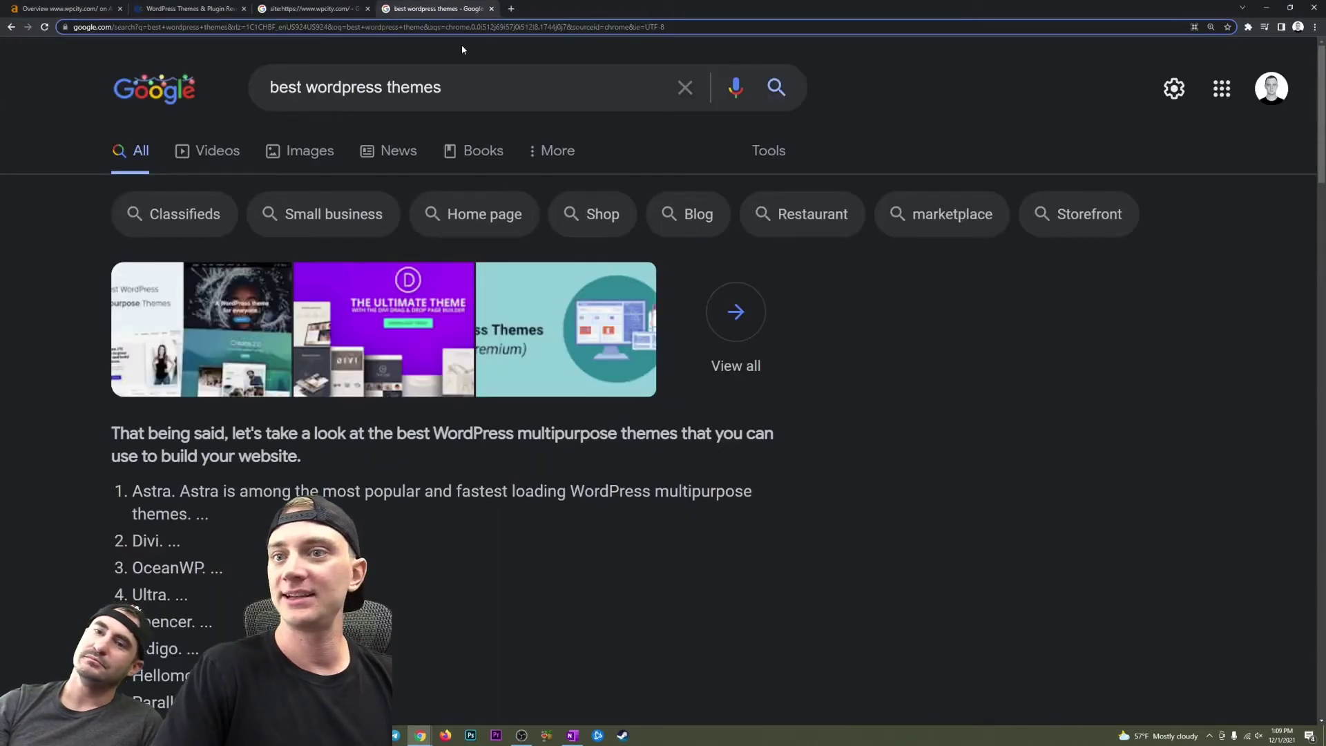
scroll(714, 239, down, 5)
scroll(740, 228, up, 5)
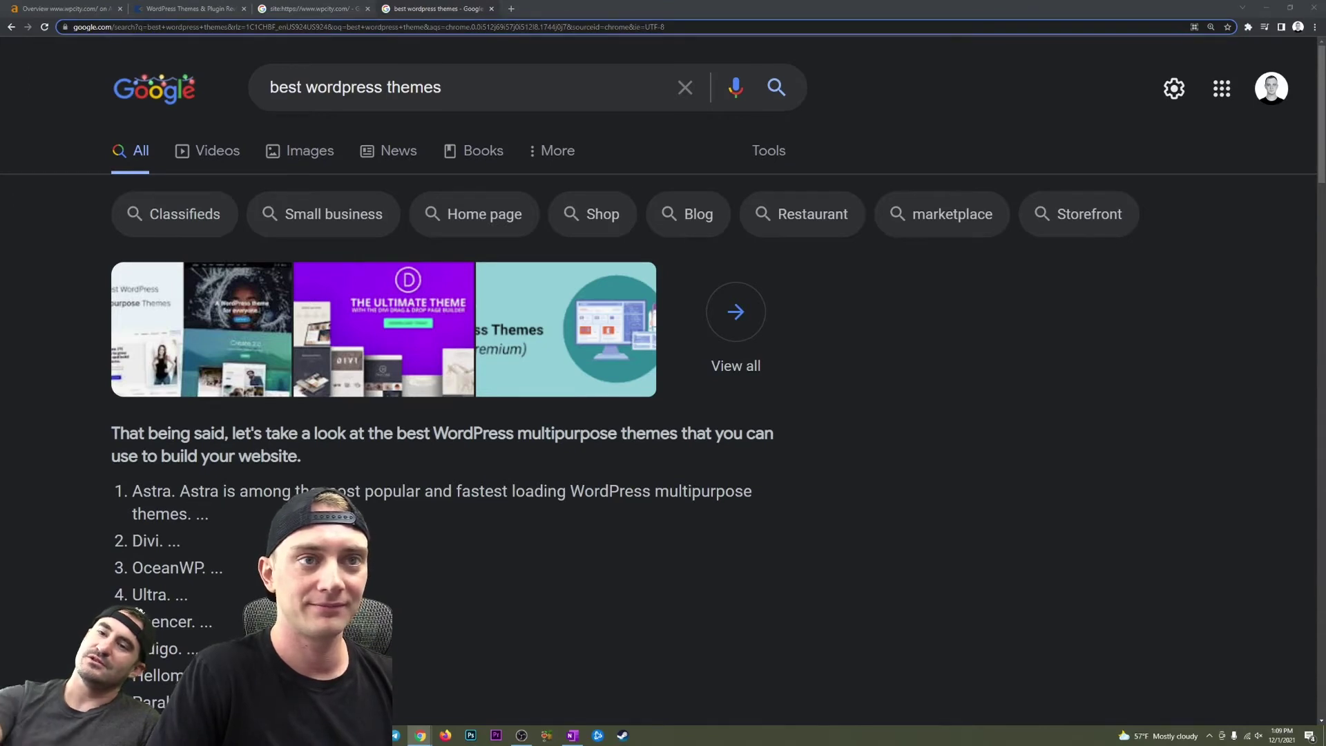
scroll(490, 275, down, 4)
scroll(484, 273, down, 1)
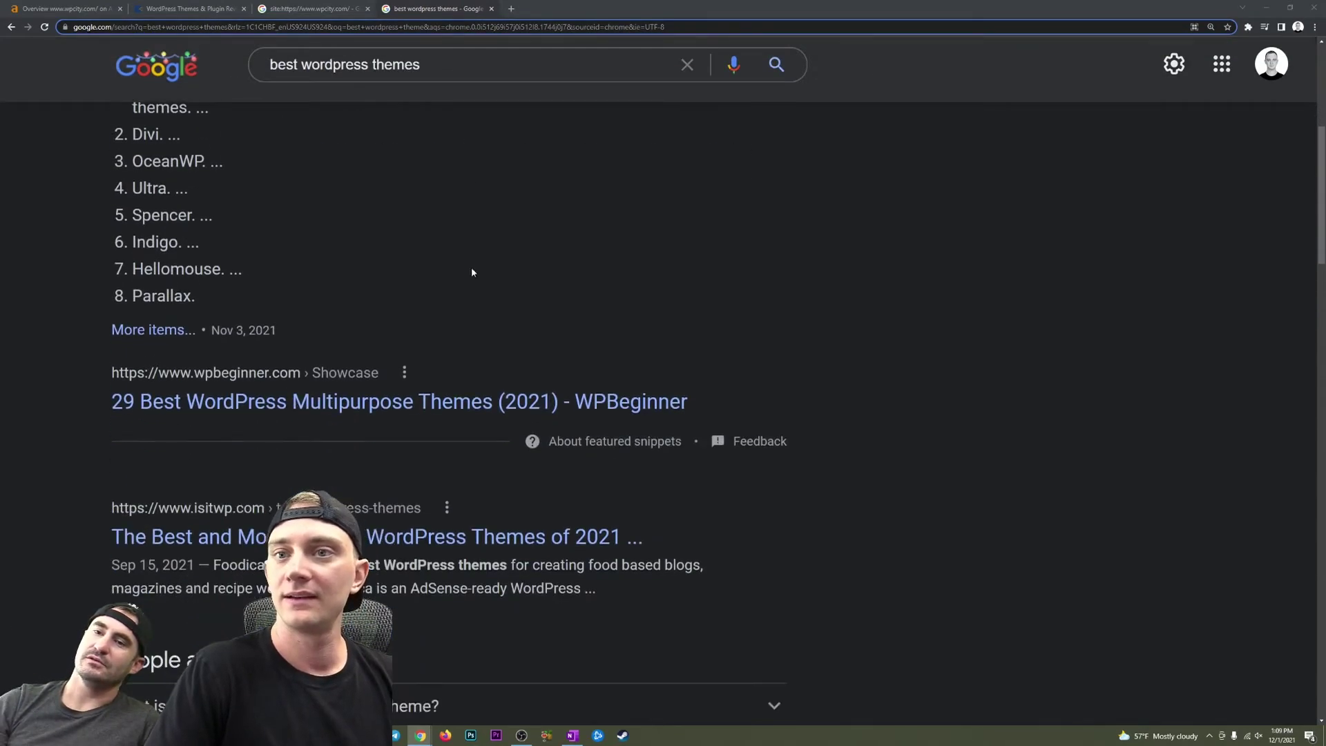
Highlight the WPBeginner featured snippet result and check which other sites rank for the search
drag(80, 359, 687, 397)
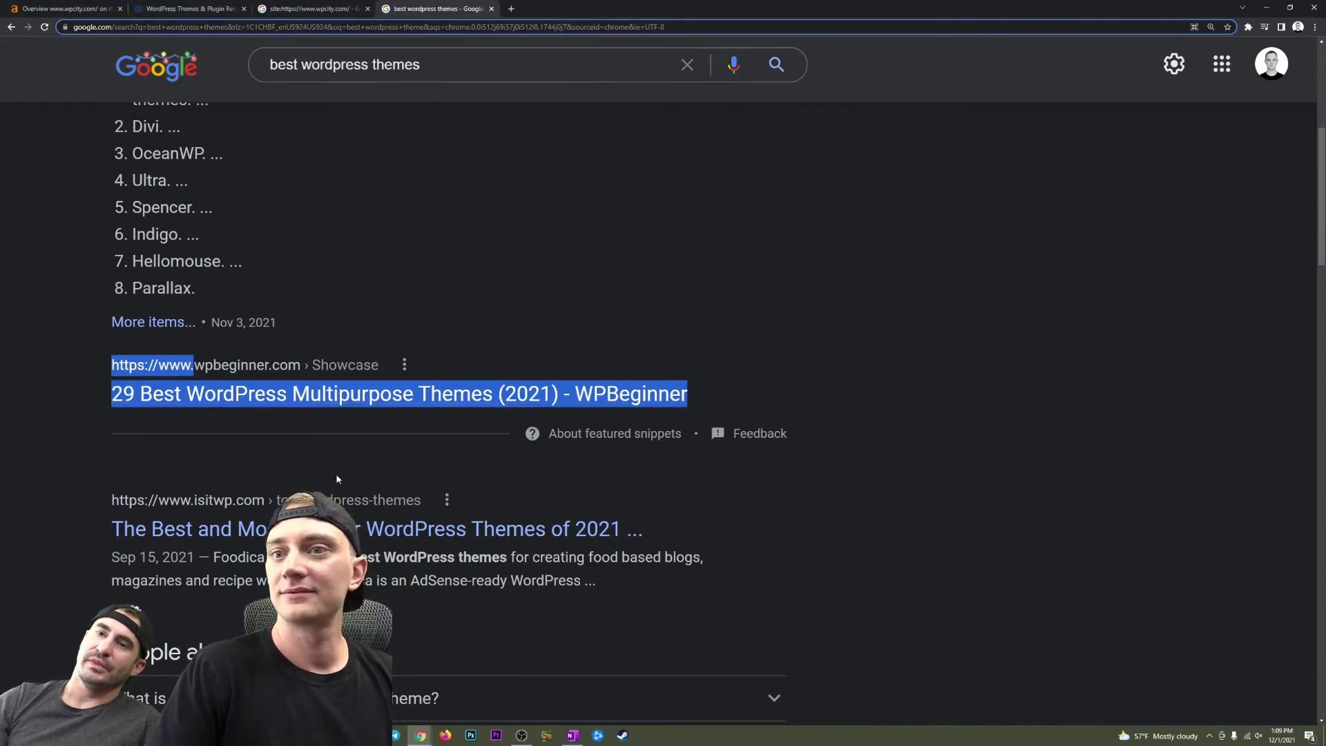
scroll(370, 501, down, 4)
scroll(370, 501, down, 3)
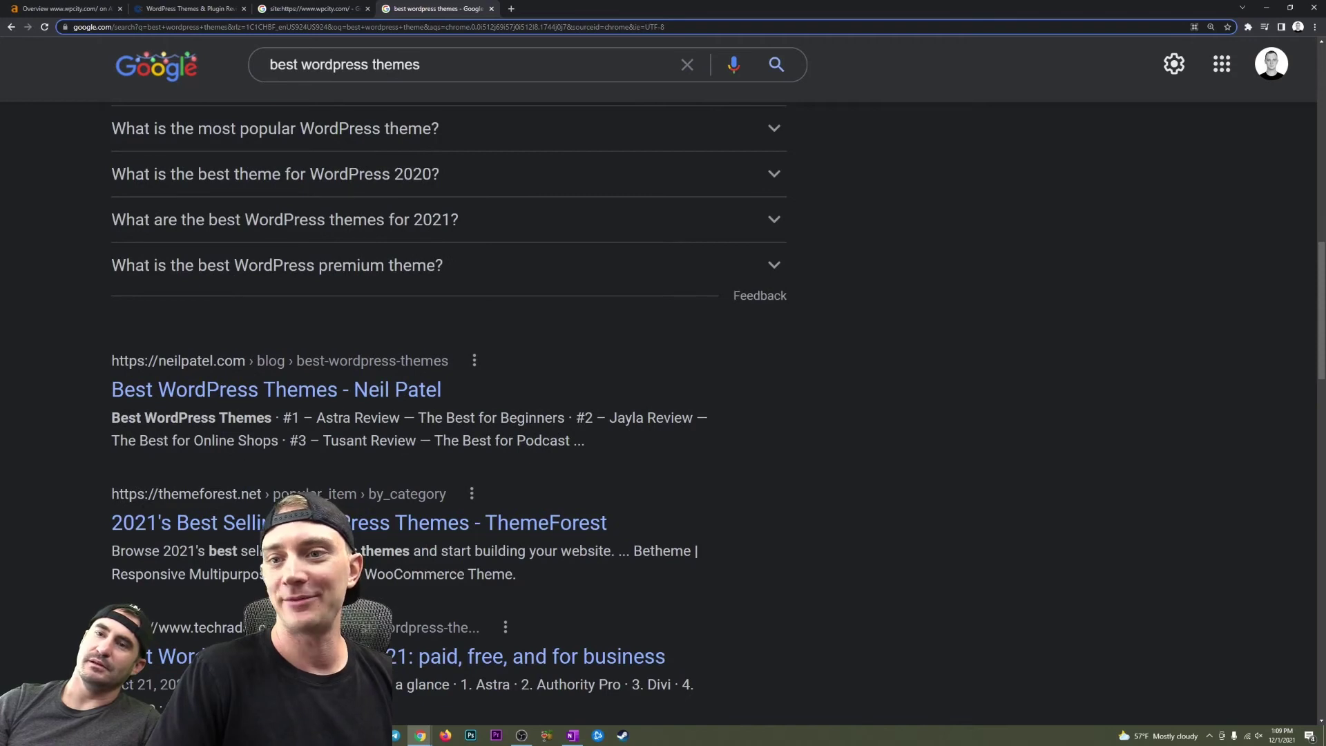
scroll(359, 506, up, 6)
scroll(886, 307, up, 3)
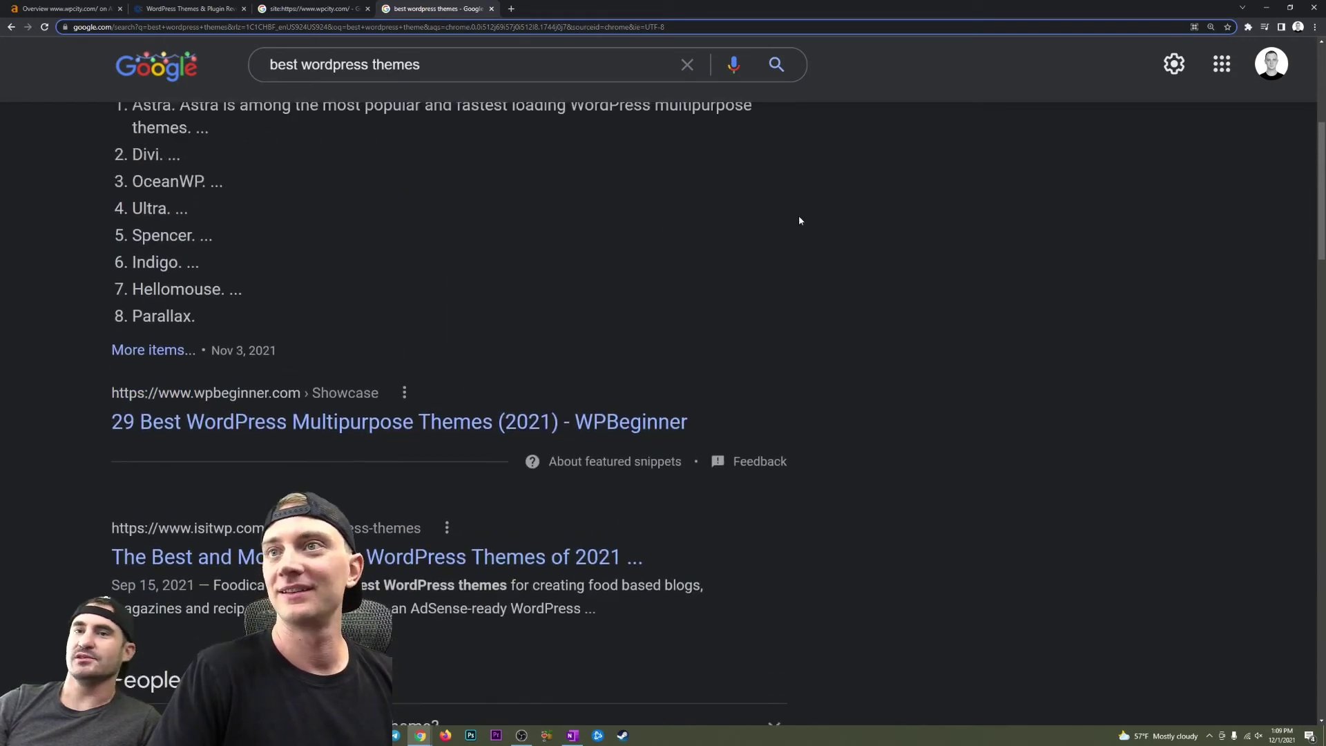
Compare the wpcity.com overview in Ahrefs with the competing sites in the "best wordpress themes" results
click(184, 8)
click(109, 8)
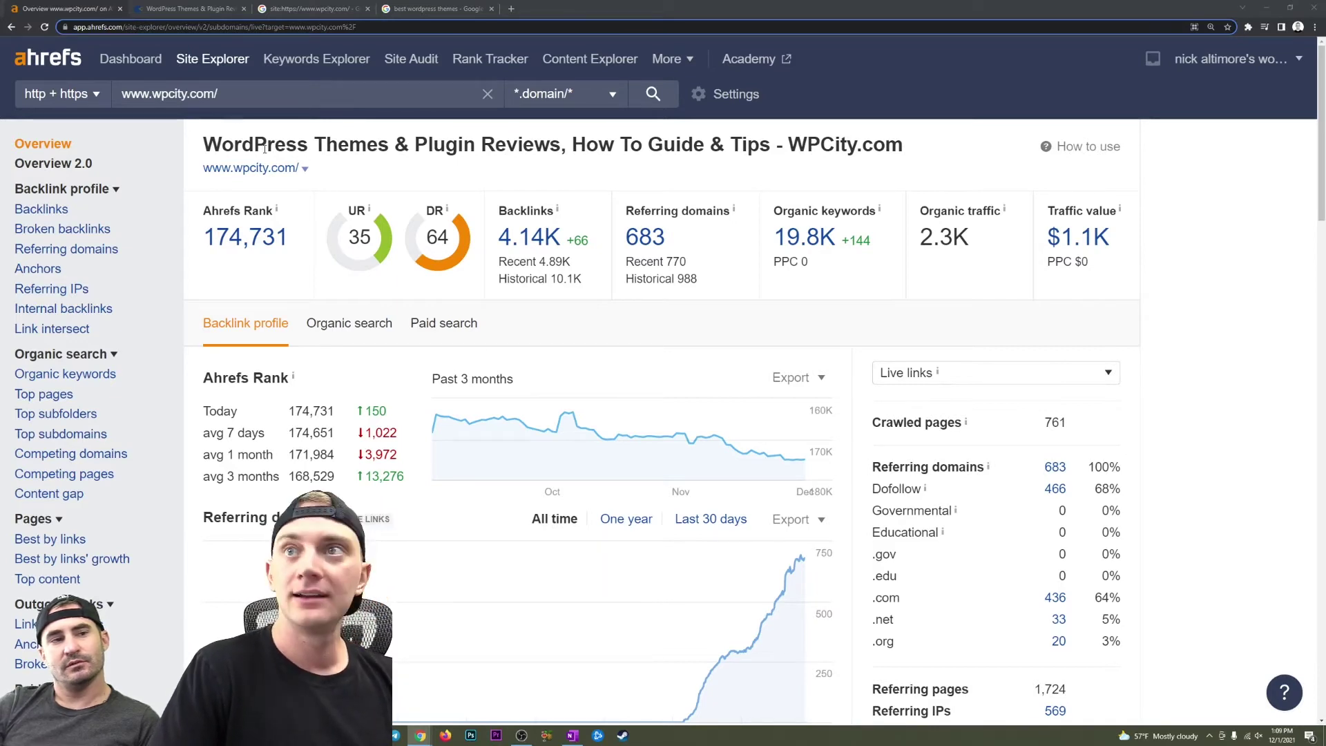
click(442, 8)
scroll(269, 391, down, 5)
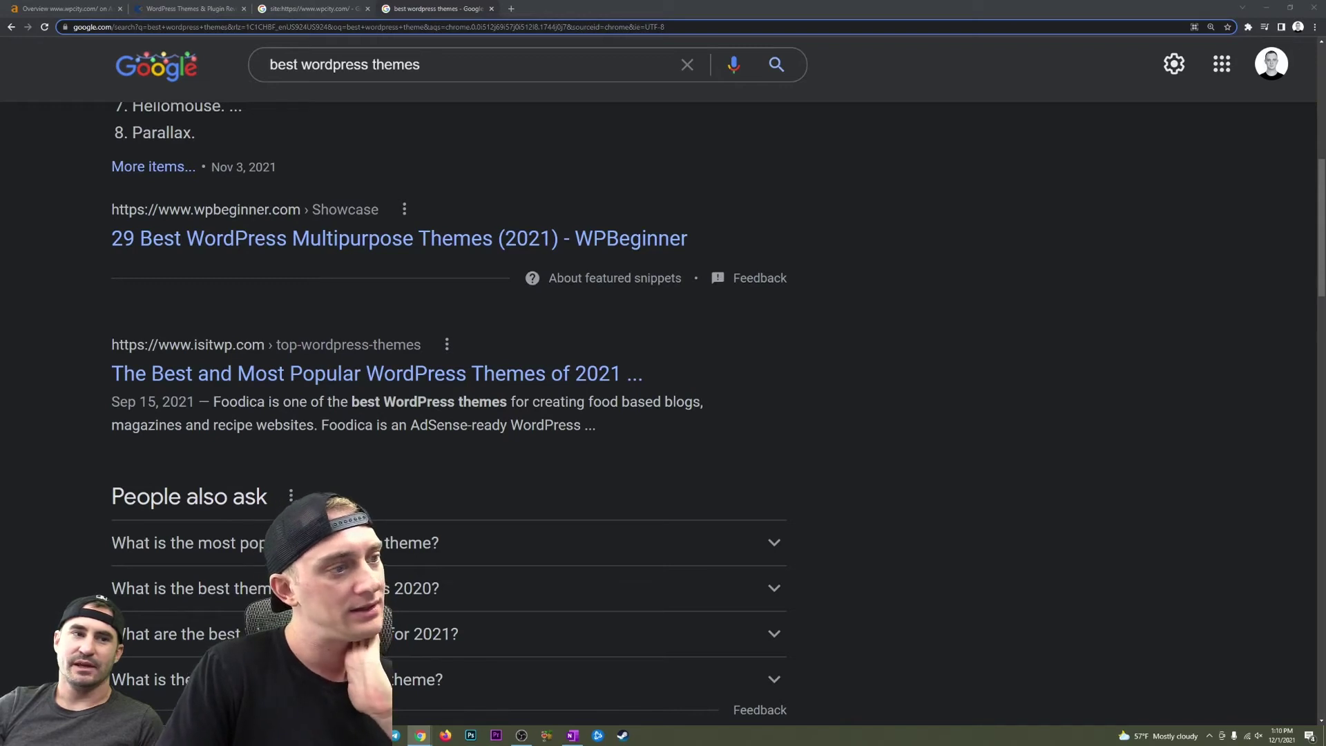
scroll(383, 344, down, 5)
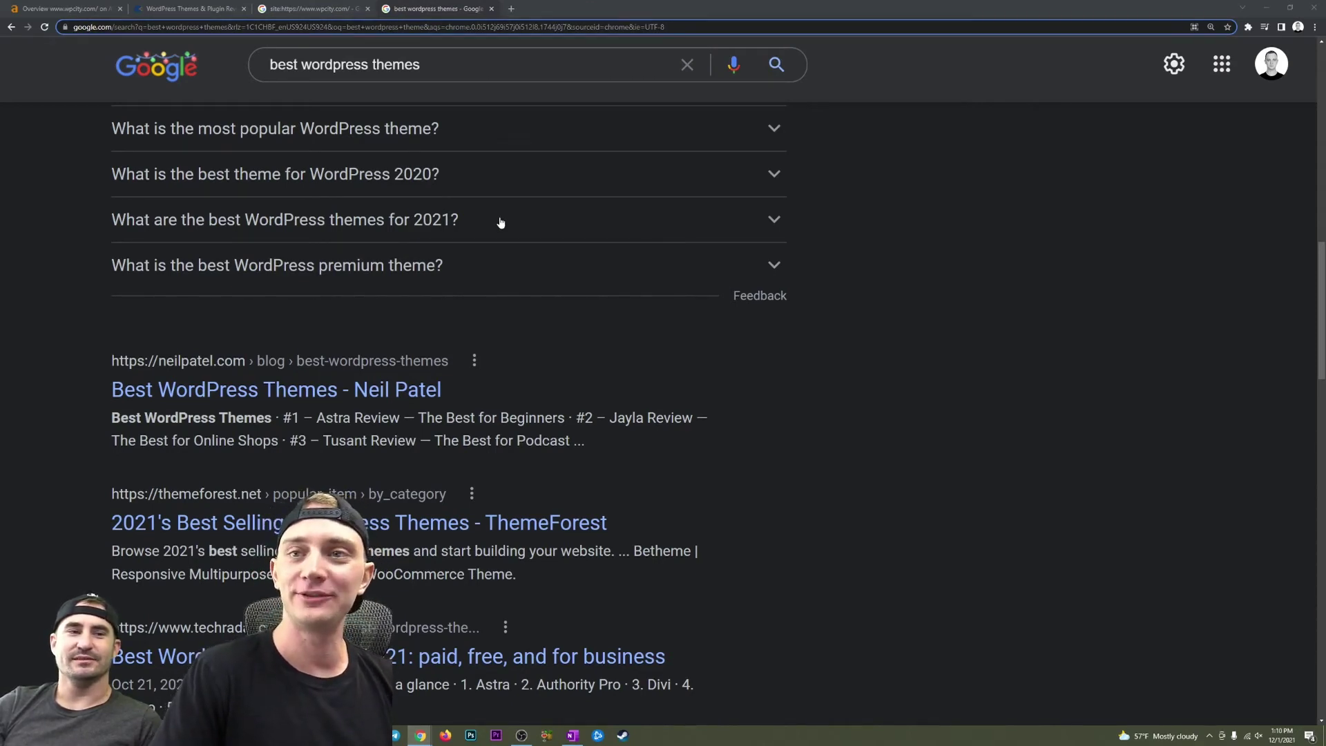
scroll(440, 336, down, 1)
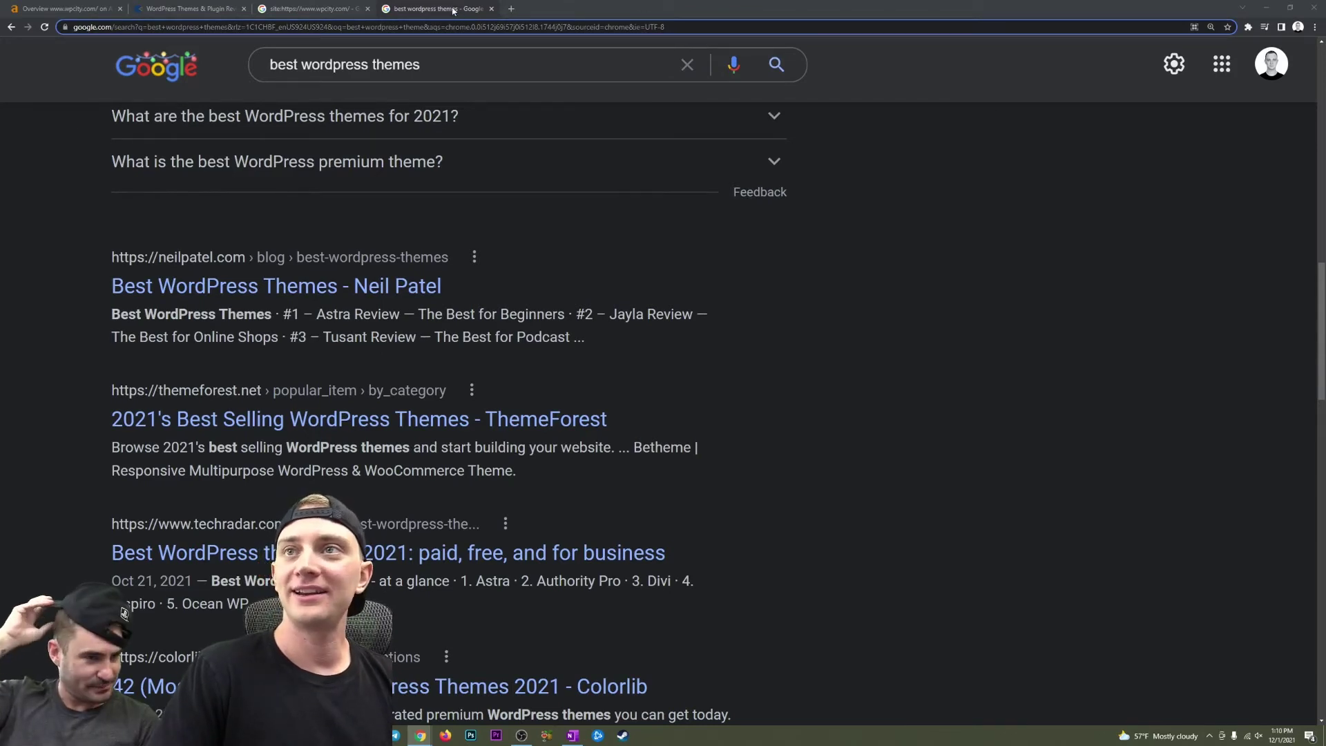
Close the "best wordpress themes" search and open the Organic keywords report for wpcity.com in Ahrefs
click(493, 9)
click(142, 7)
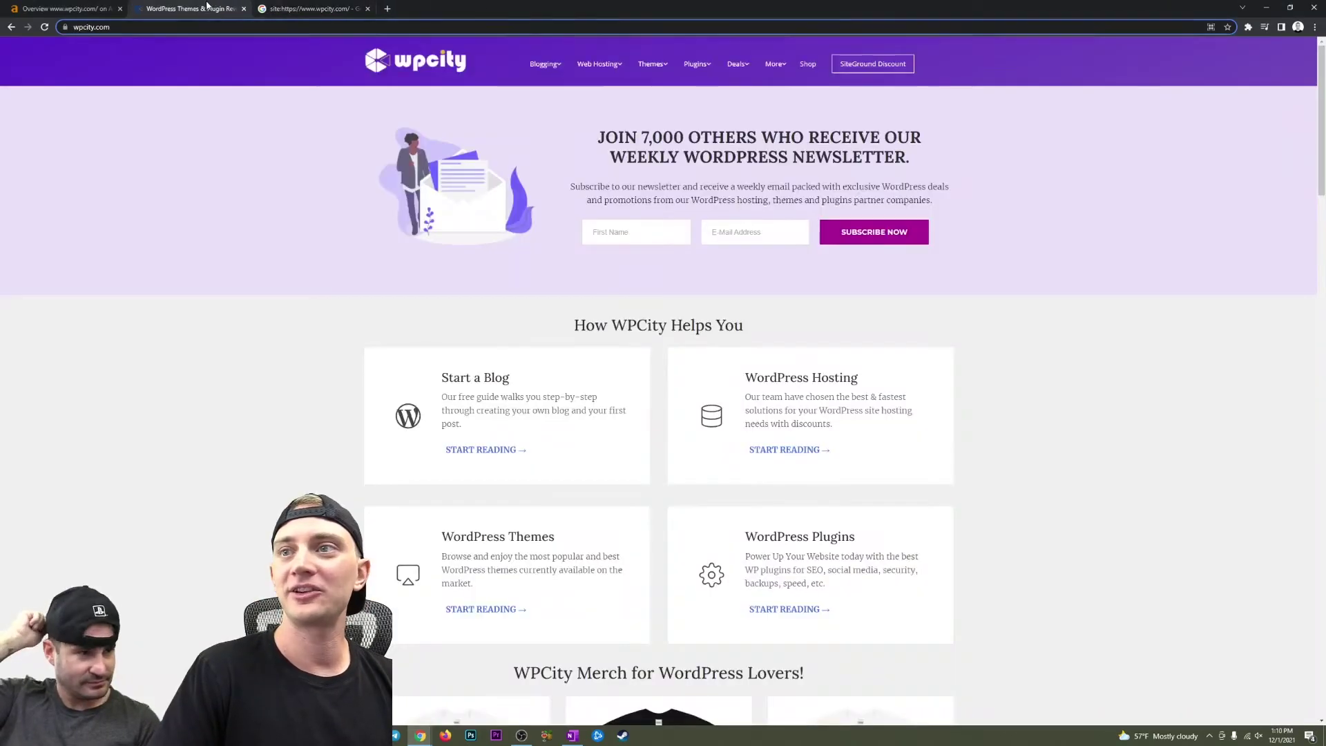
click(69, 8)
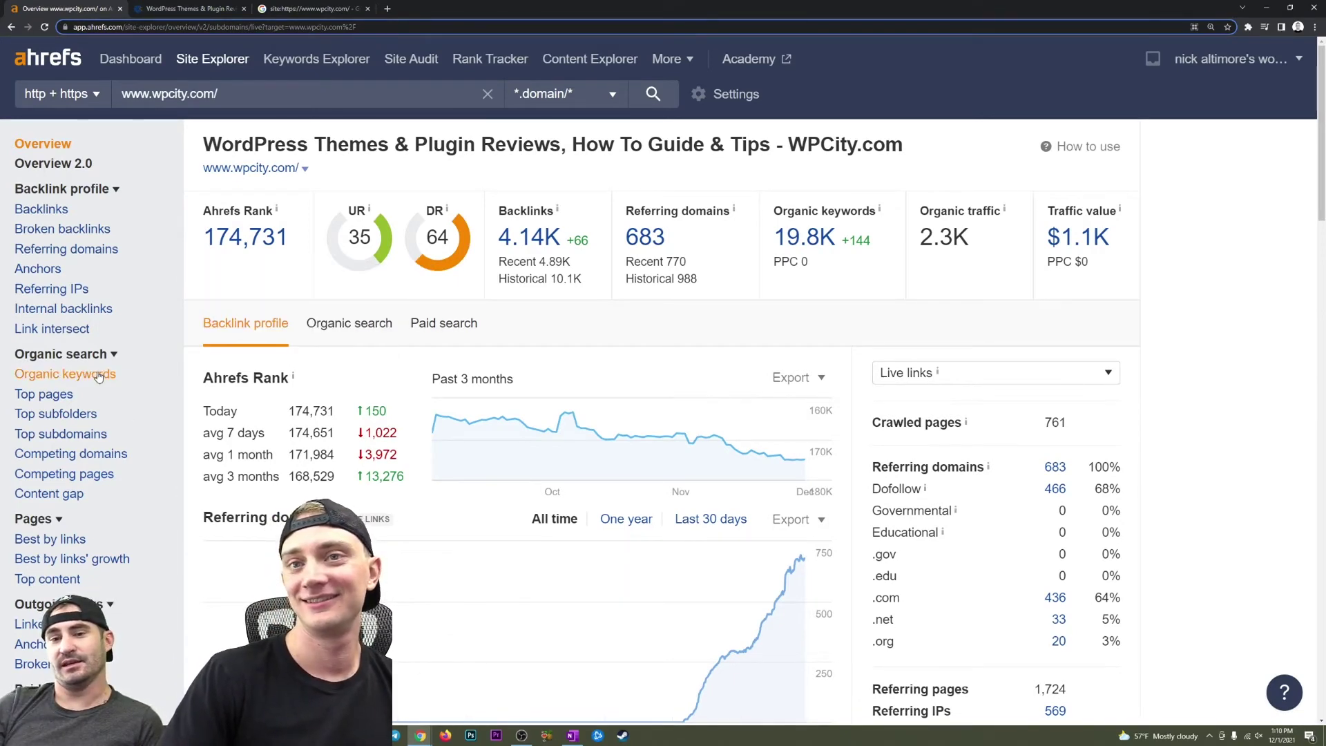
click(65, 373)
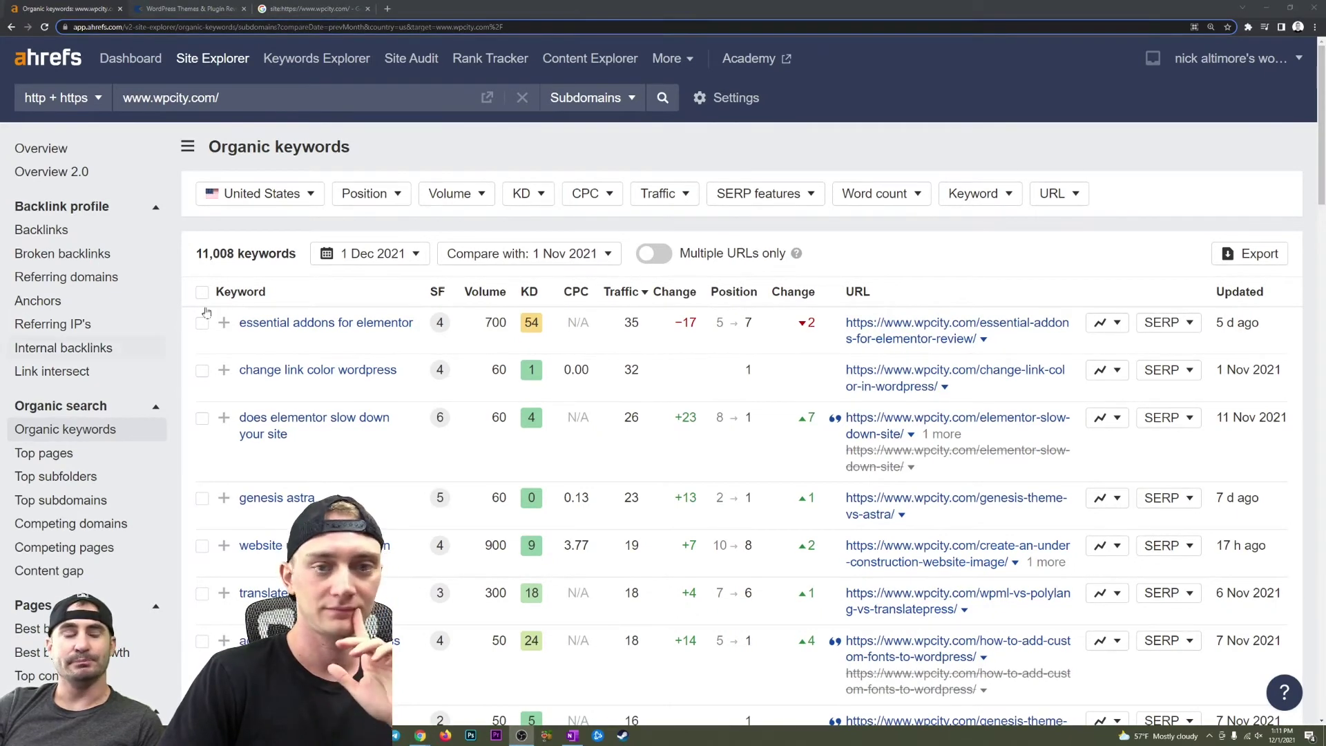
Examine the first page of wpcity.com's organic keywords for topic, traffic, ranking position and monthly change
scroll(691, 304, down, 1)
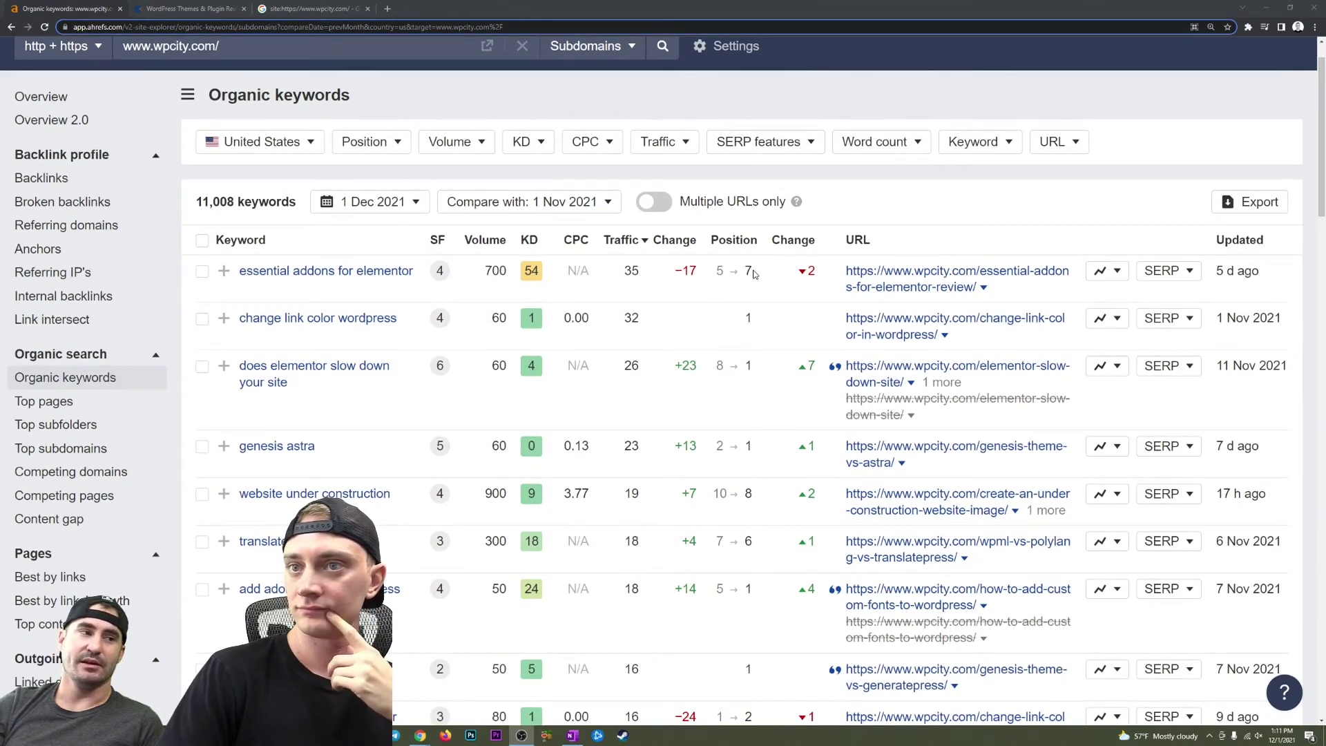
scroll(755, 274, down, 1)
scroll(401, 283, down, 1)
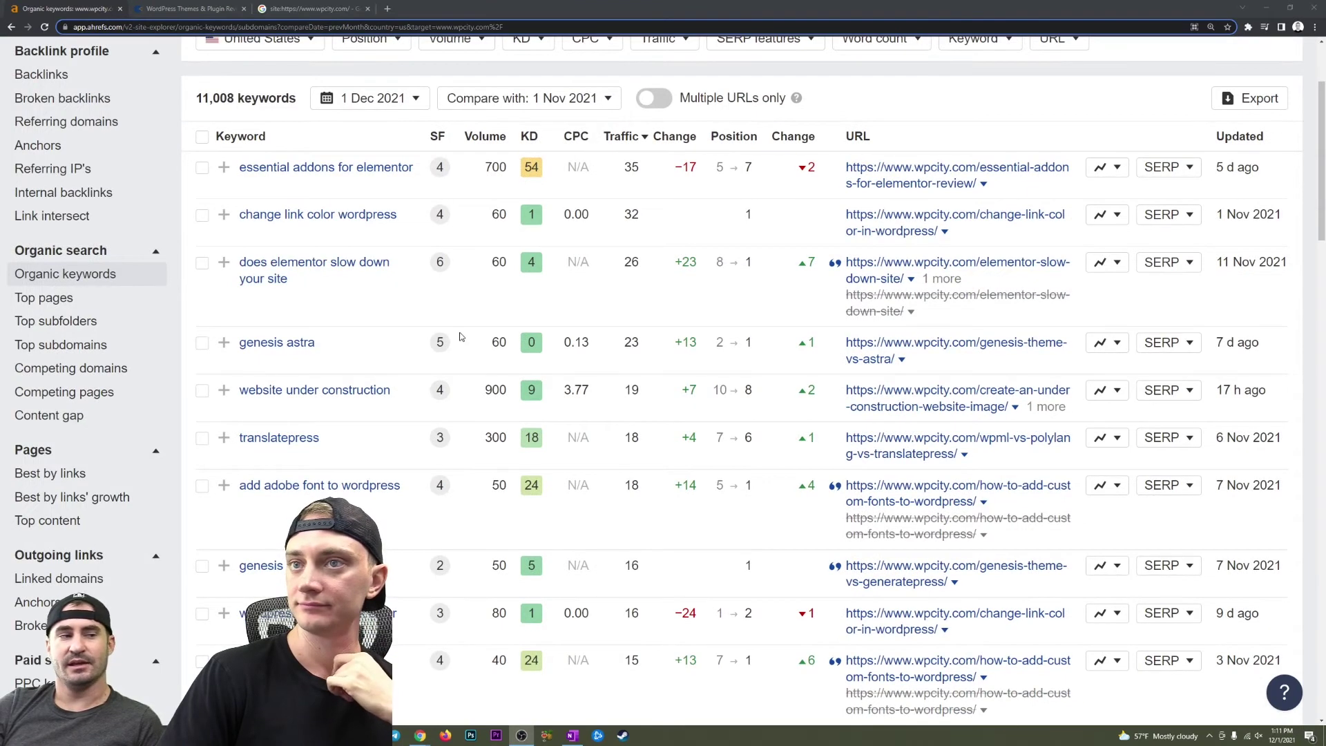
scroll(461, 335, down, 1)
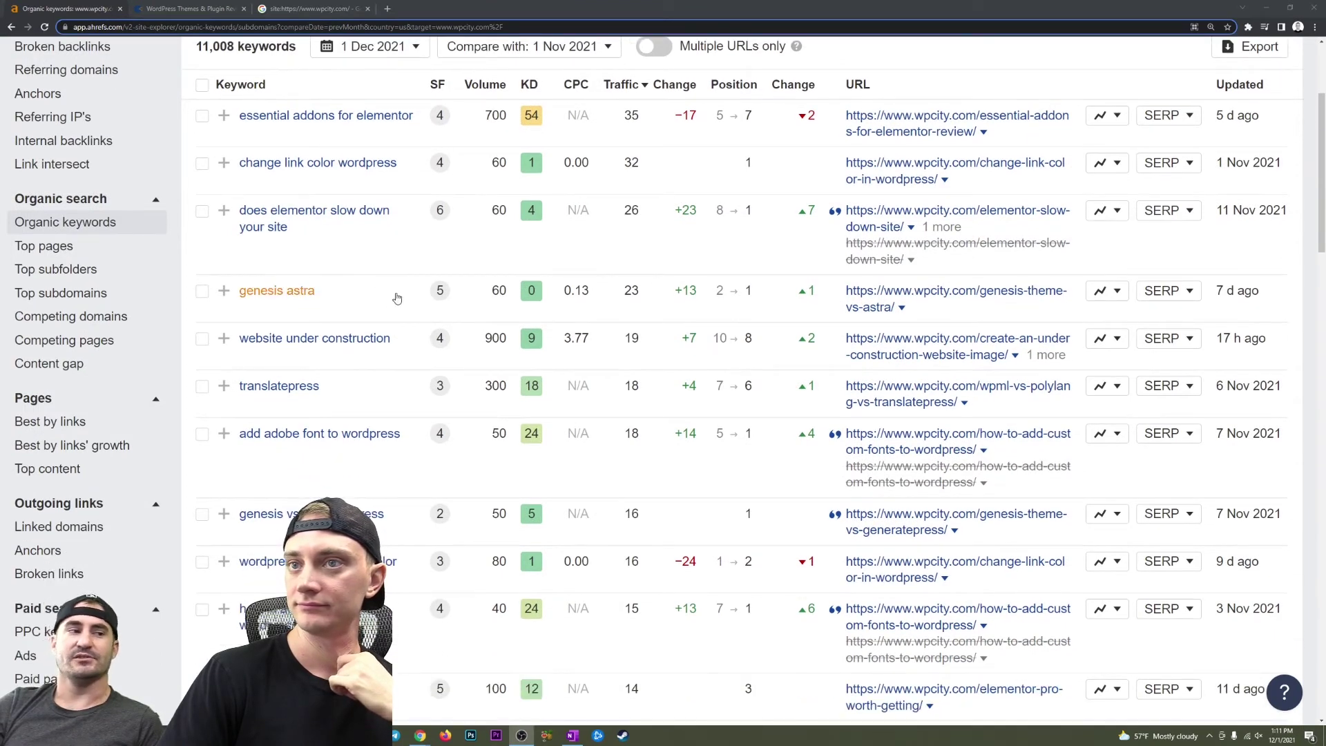
scroll(399, 283, down, 1)
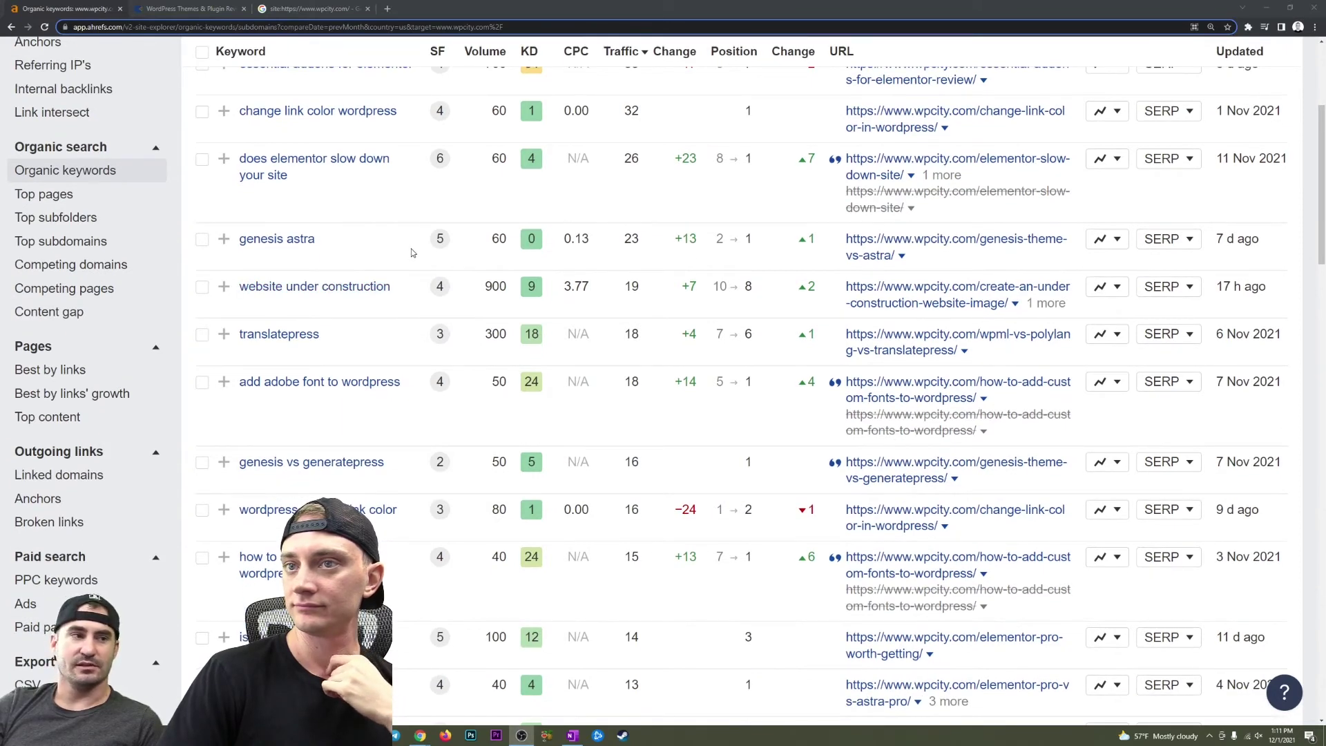
scroll(413, 253, down, 1)
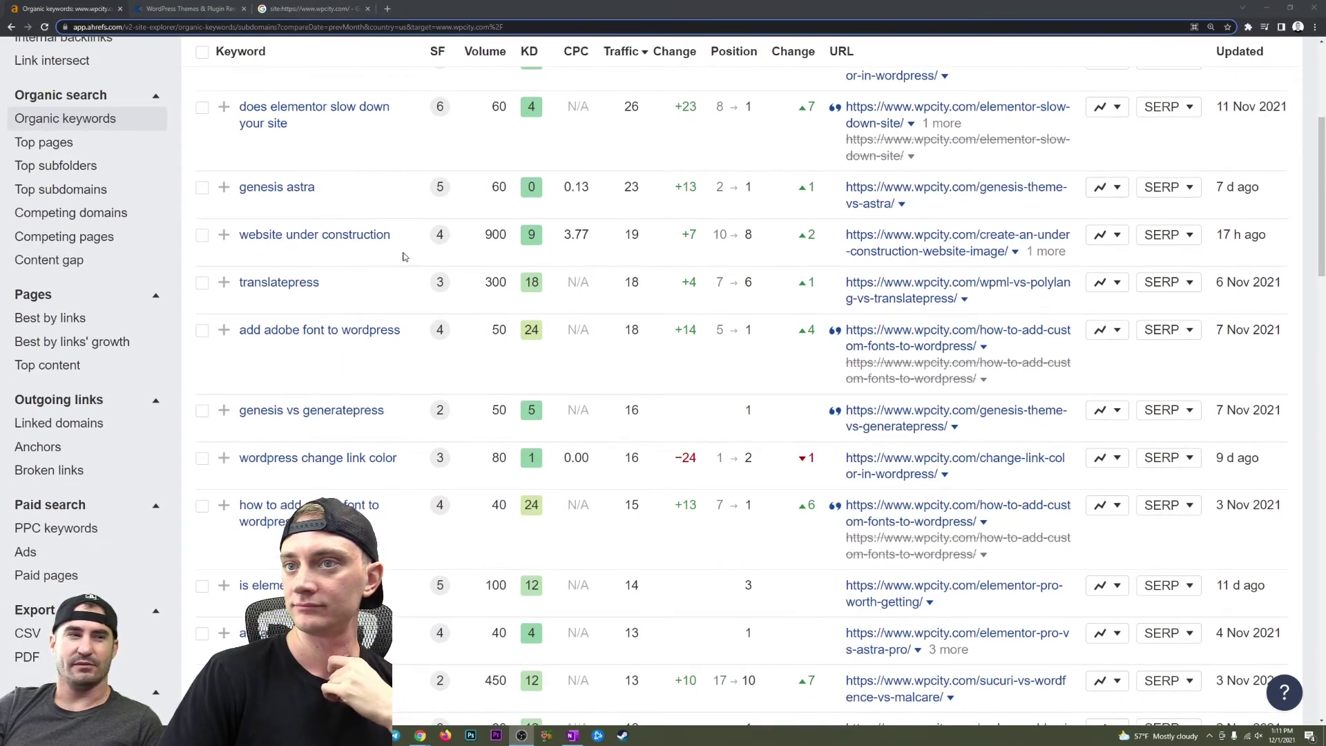
mouse_move(667, 247)
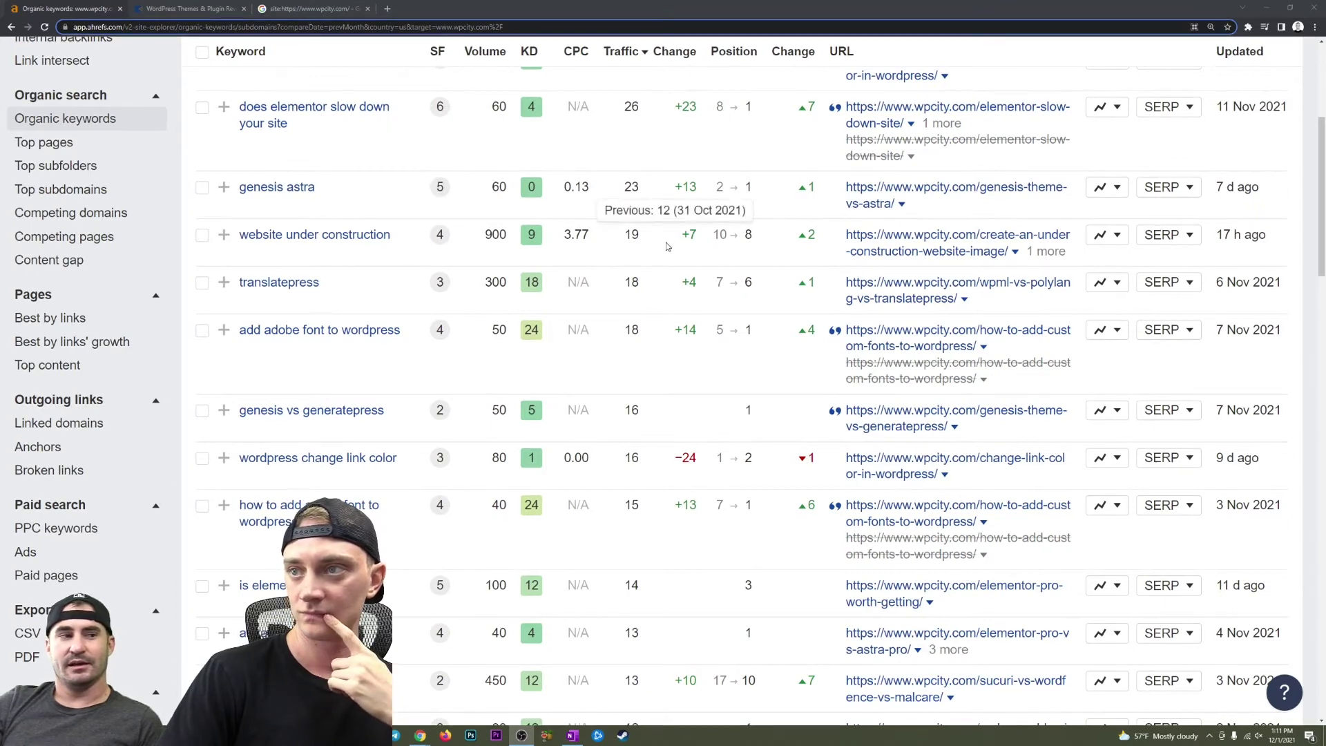
scroll(694, 249, down, 5)
scroll(696, 242, down, 10)
scroll(699, 239, down, 3)
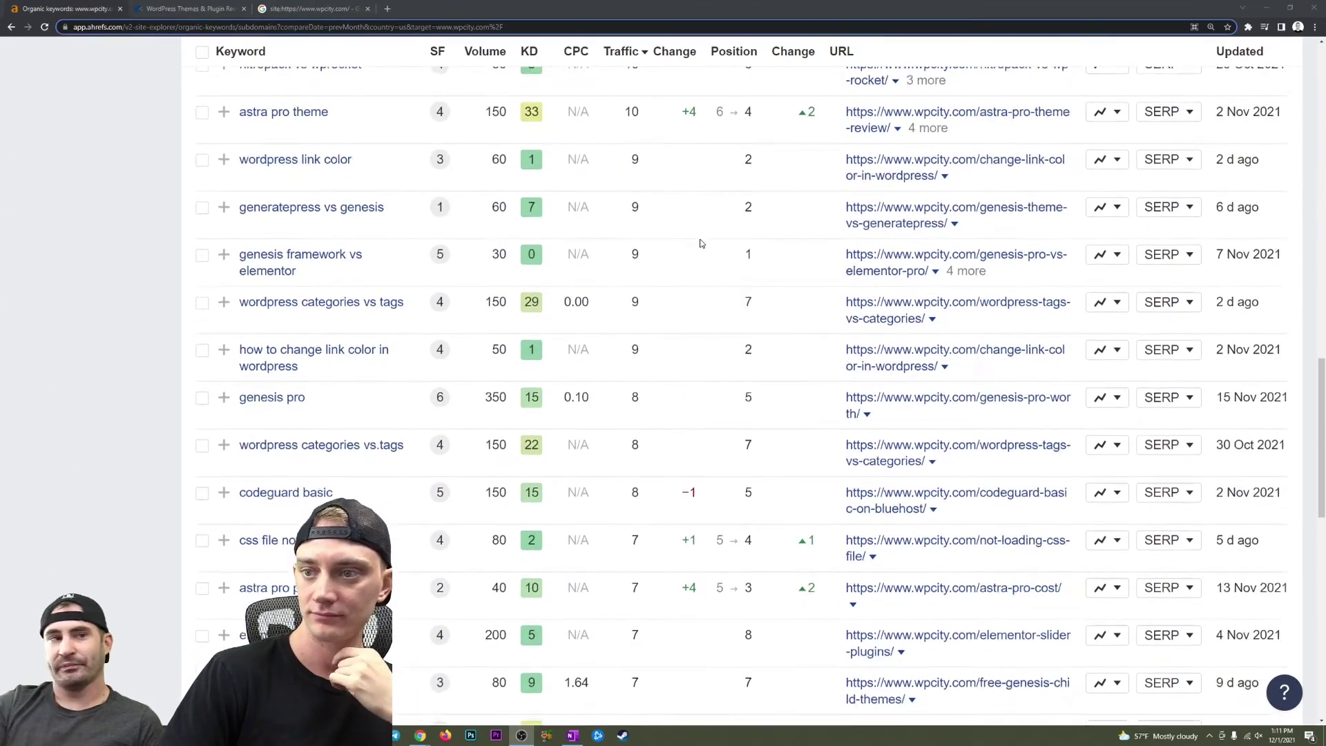
scroll(702, 243, down, 6)
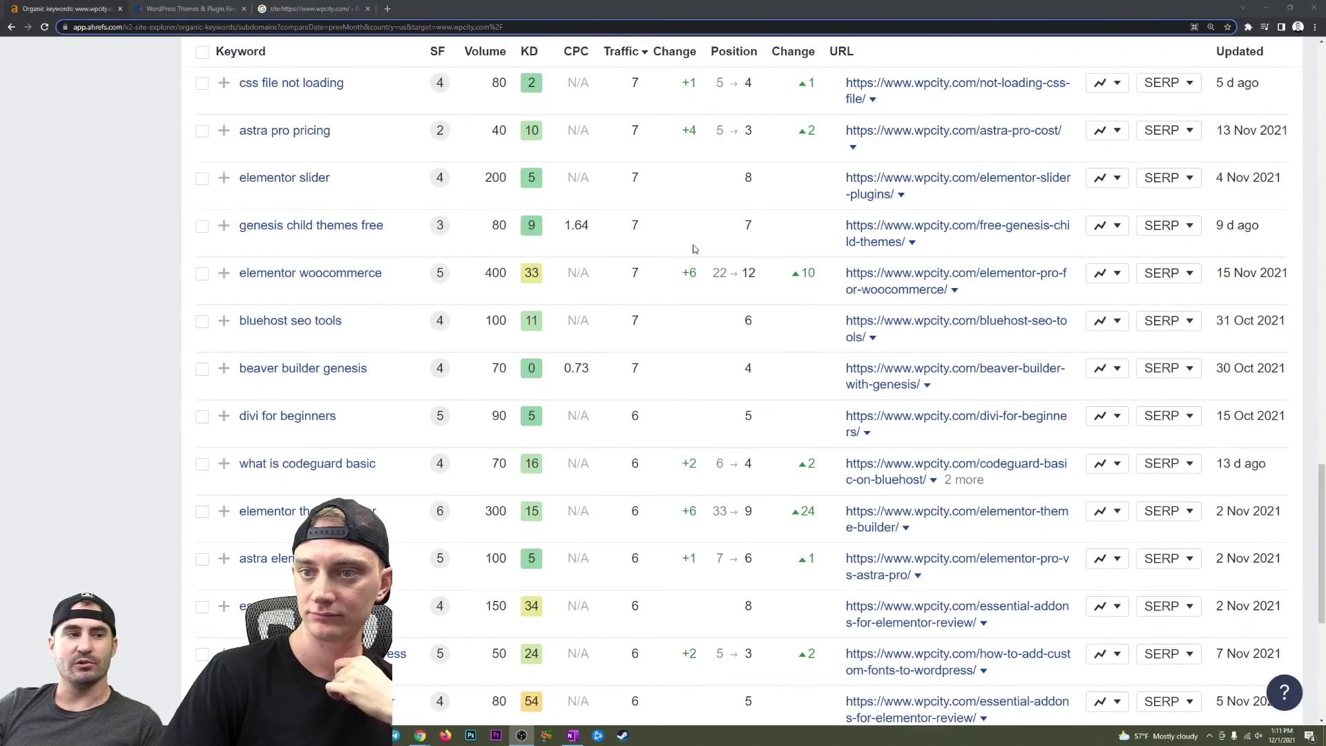
scroll(694, 248, down, 5)
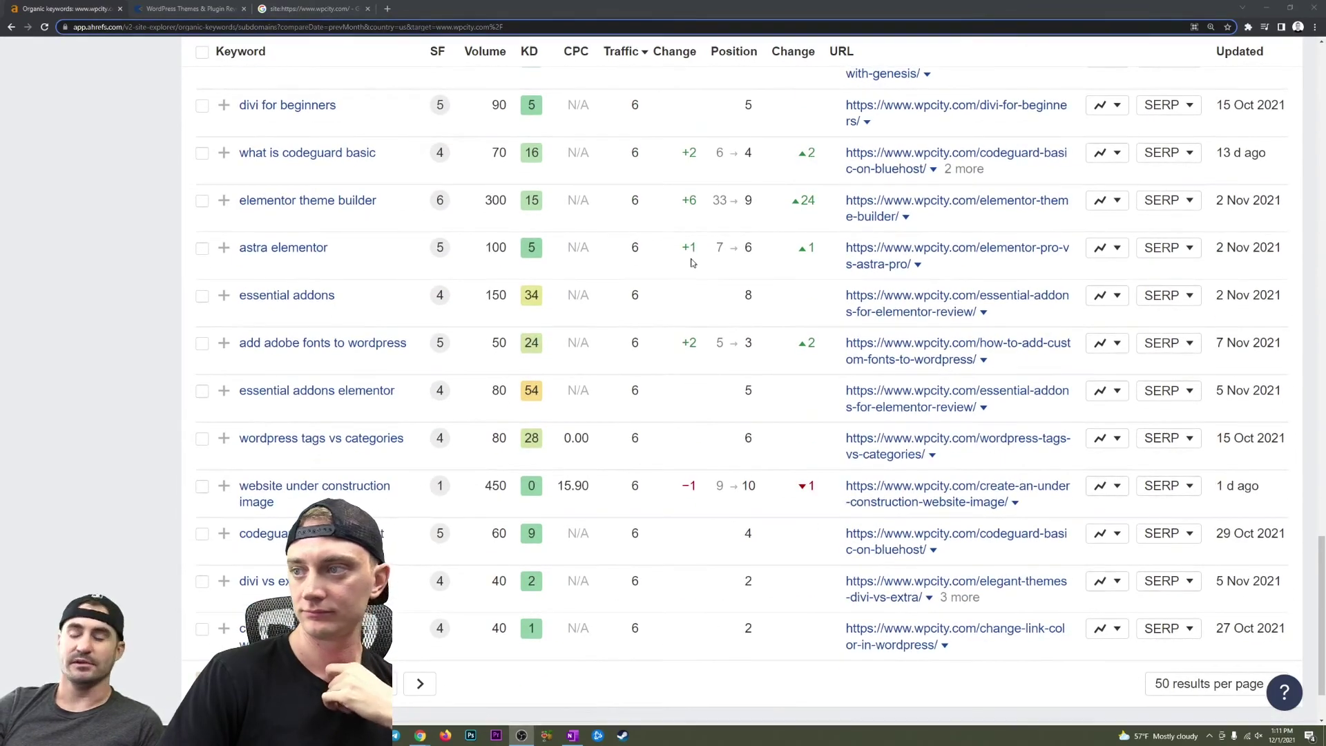
scroll(694, 268, up, 20)
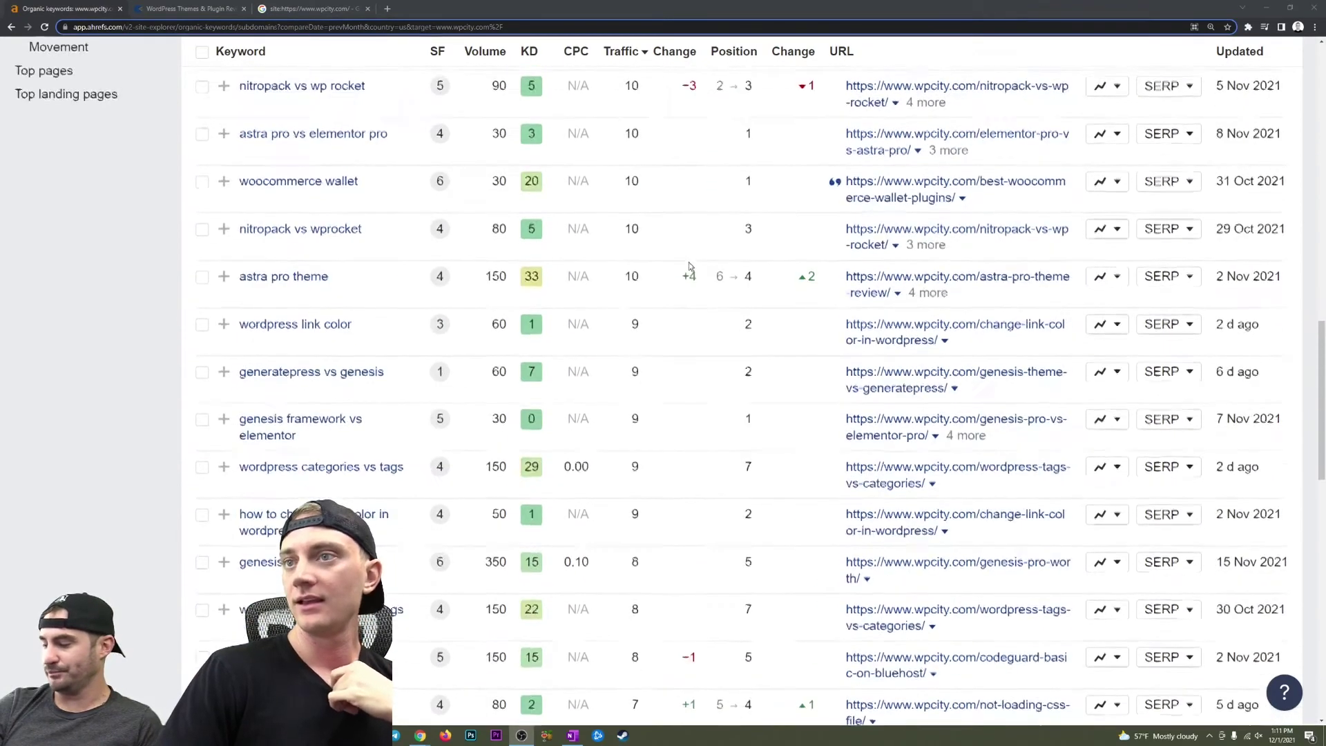
scroll(689, 260, up, 2)
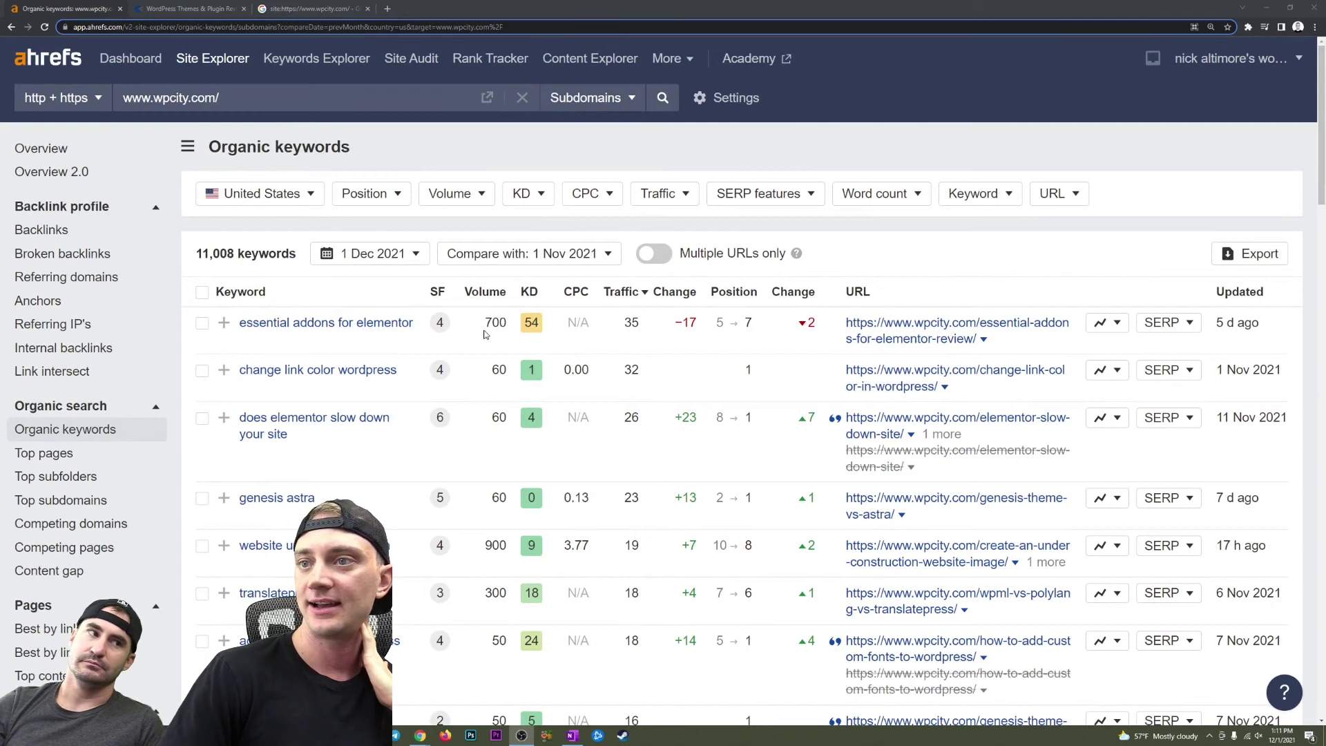
Go through the organic keyword list again, checking each keyword's search volume against its difficulty and traffic
scroll(658, 397, down, 4)
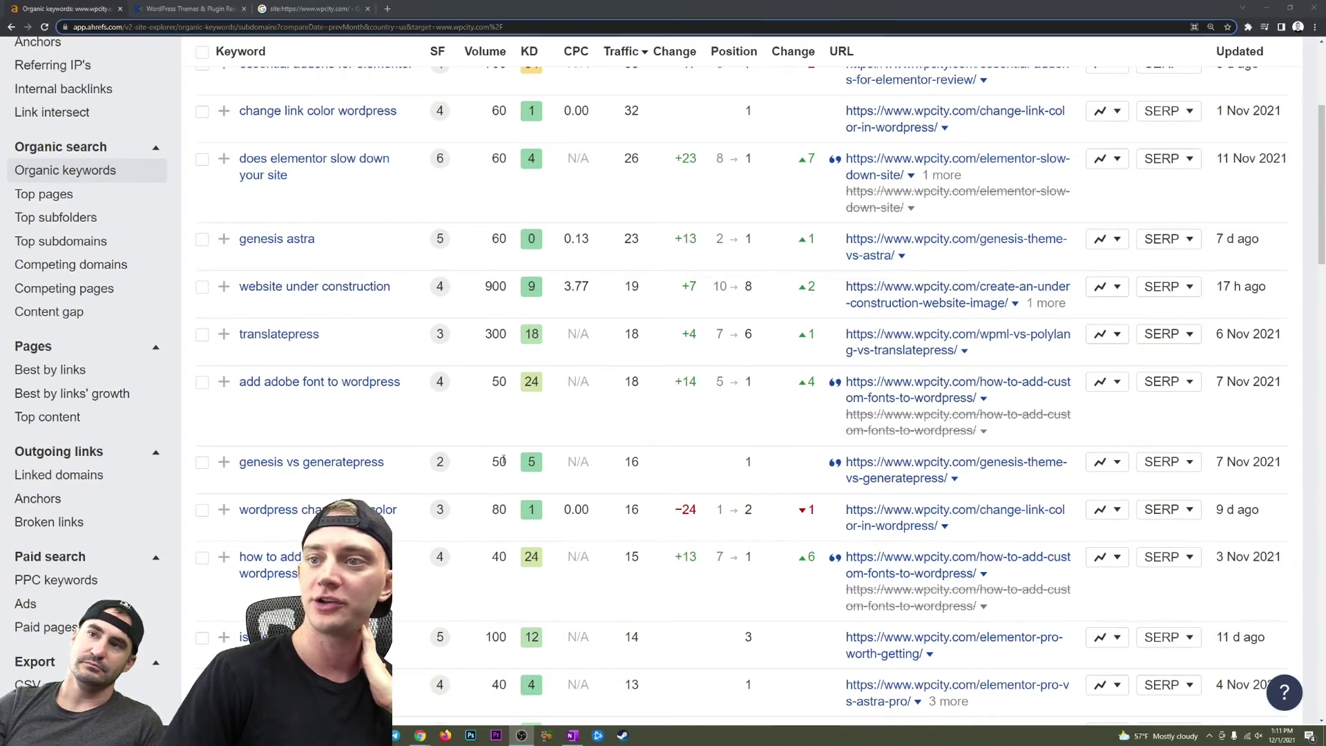
scroll(503, 460, down, 5)
scroll(503, 460, down, 5)
scroll(506, 461, down, 10)
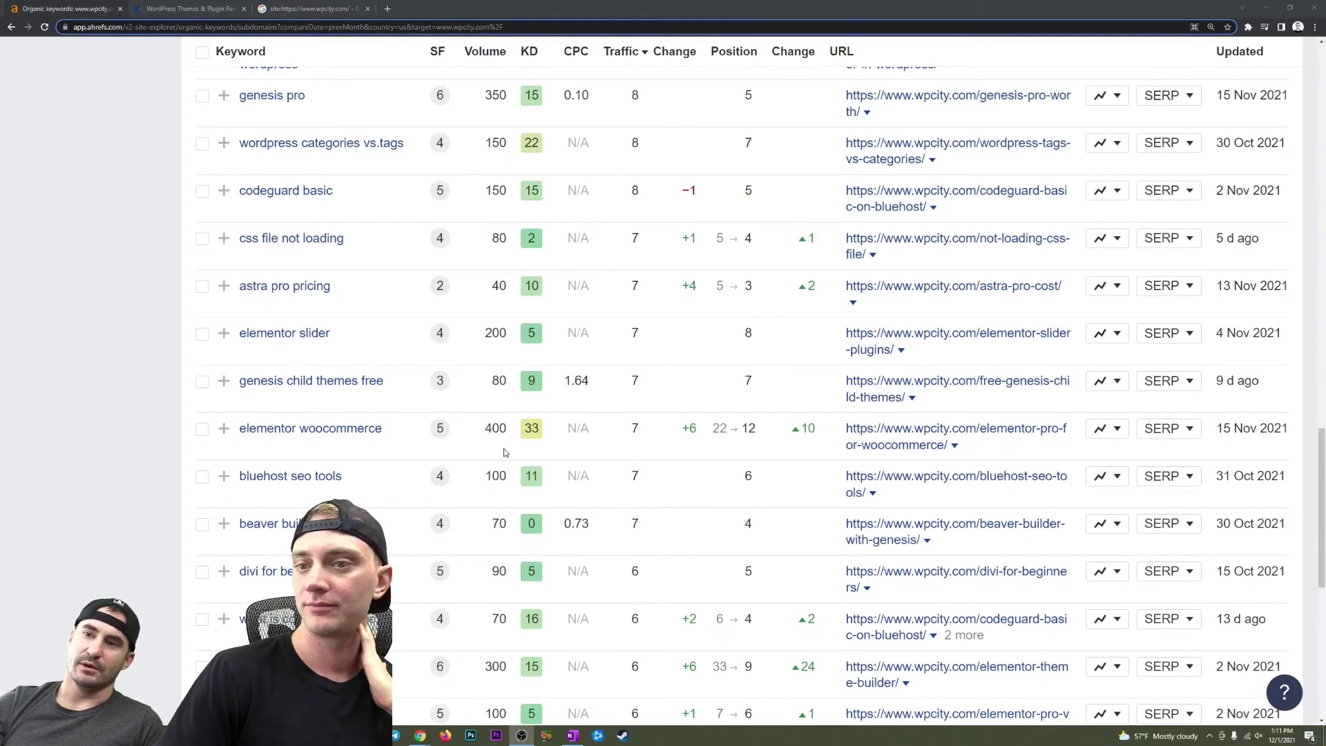
scroll(504, 452, up, 20)
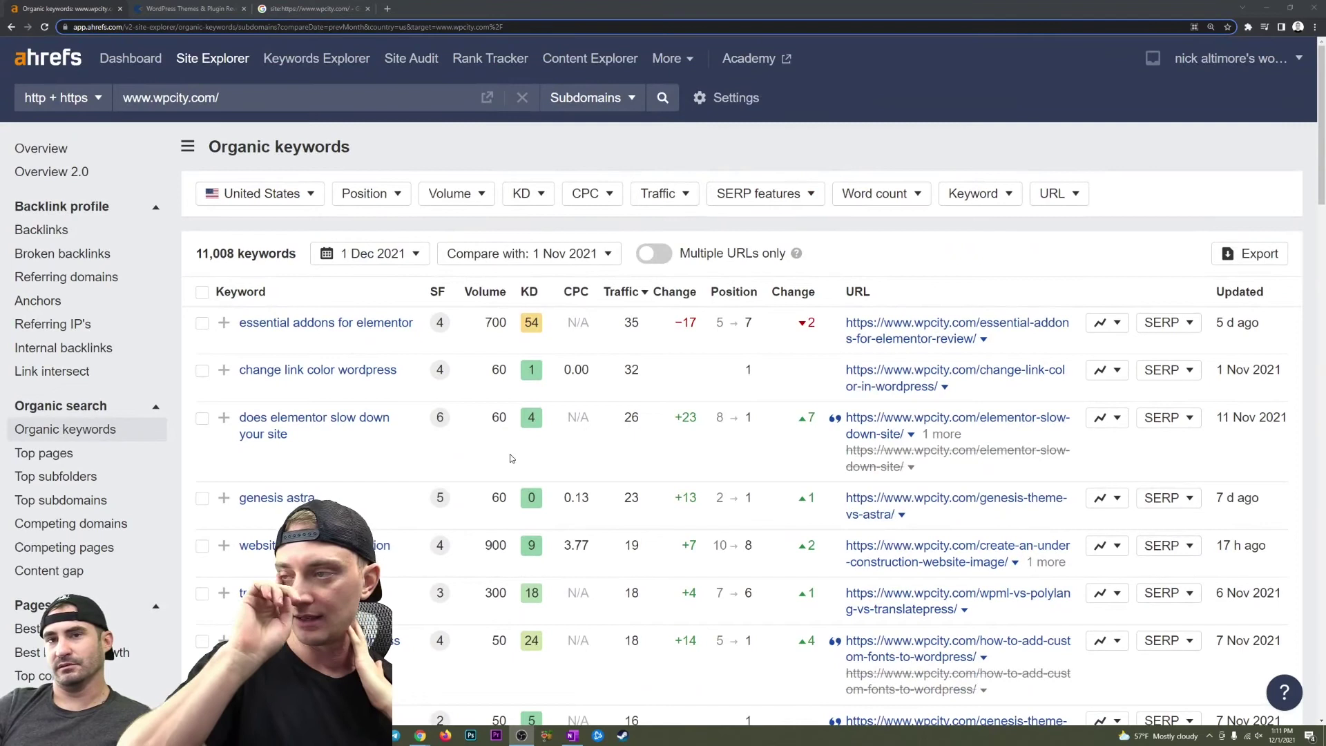
scroll(510, 454, down, 5)
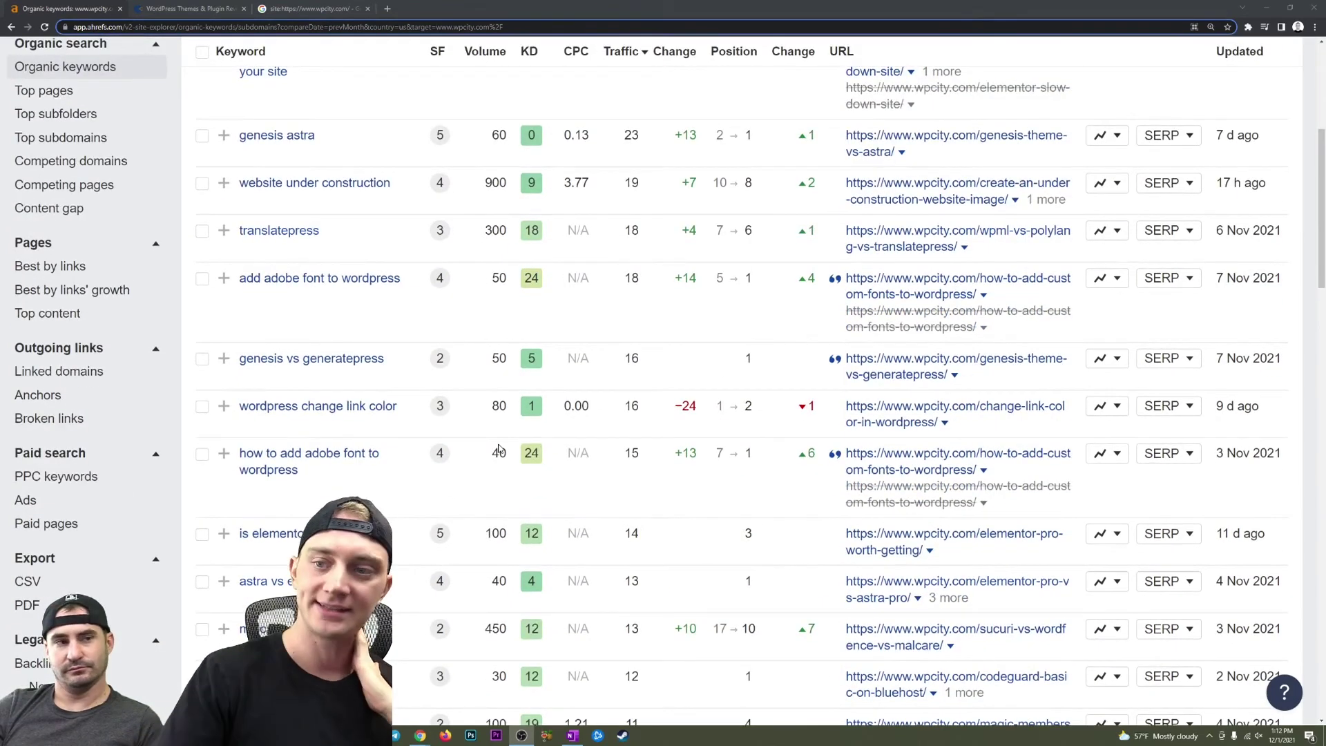
scroll(615, 422, down, 5)
scroll(607, 408, down, 12)
scroll(612, 404, up, 1)
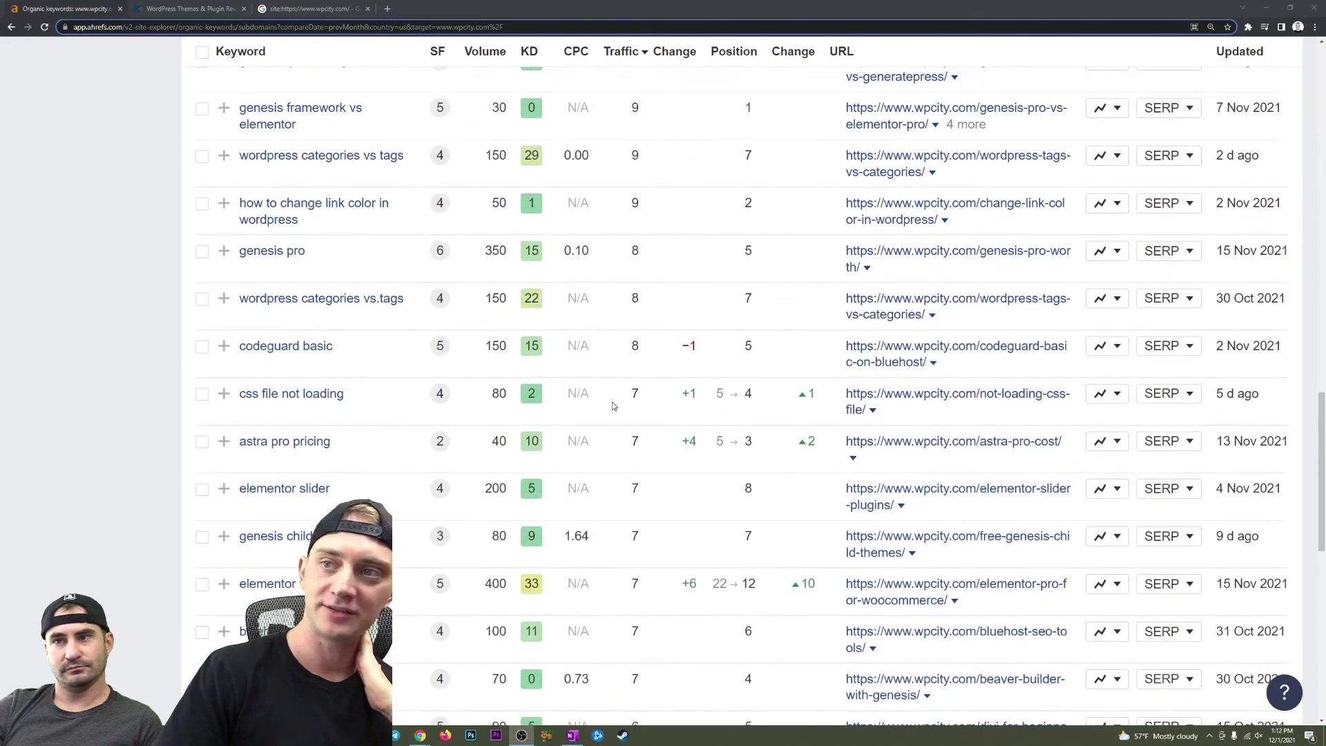
scroll(614, 406, up, 7)
scroll(616, 407, up, 10)
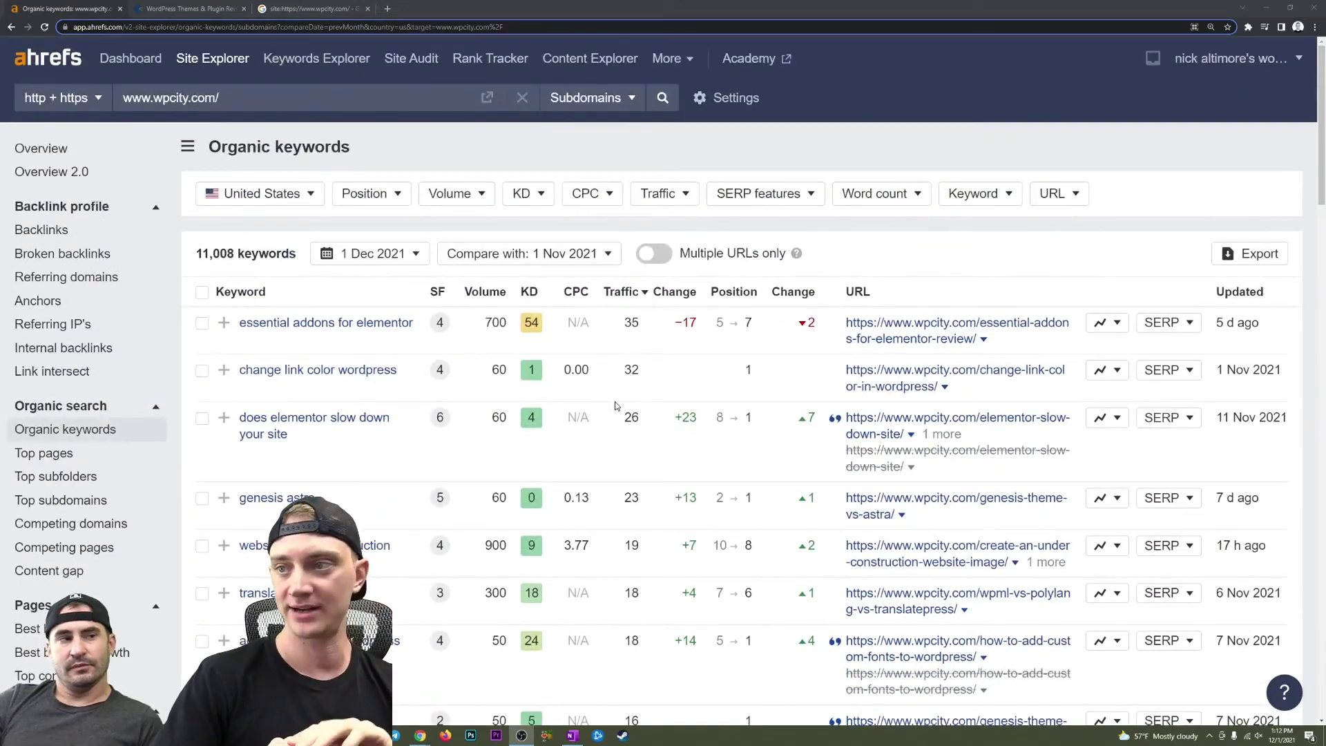
scroll(468, 507, down, 6)
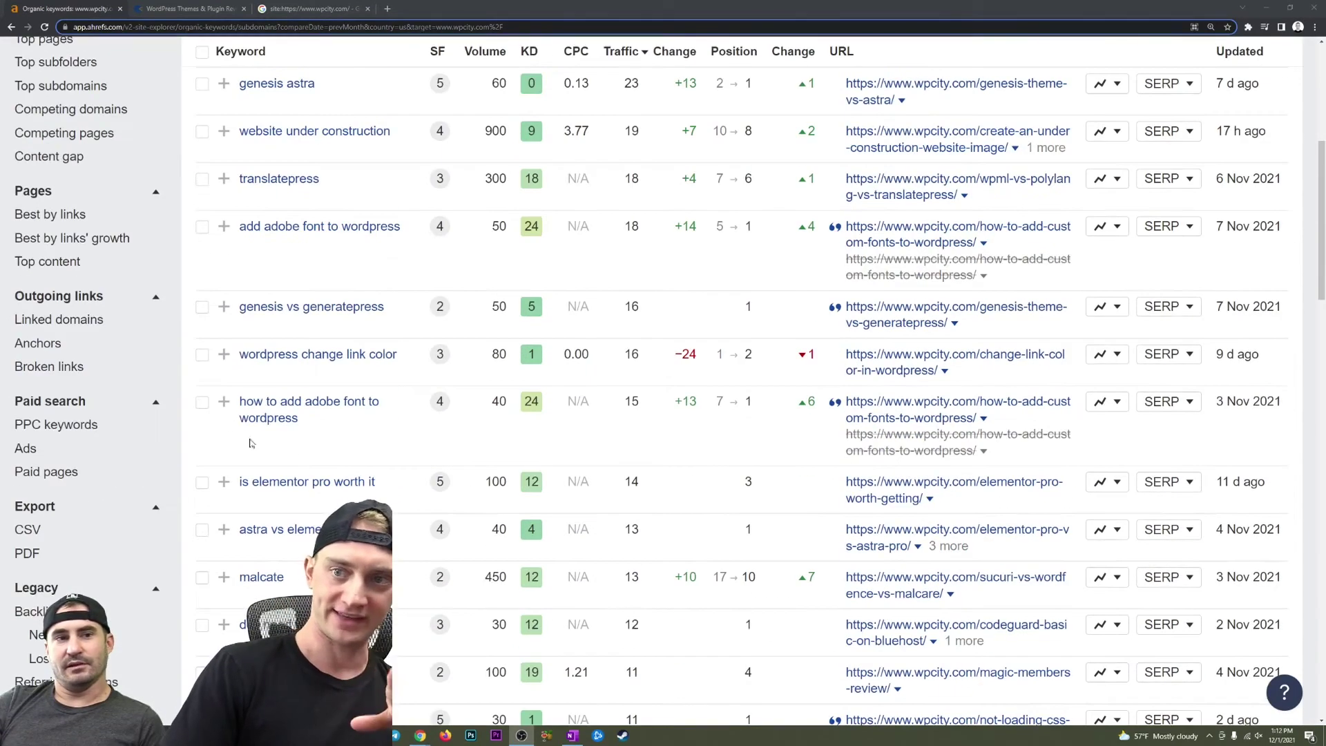
Read further down wpcity.com's organic keywords, checking lower-traffic terms for volume and difficulty, and return to the start of the report
scroll(760, 414, down, 5)
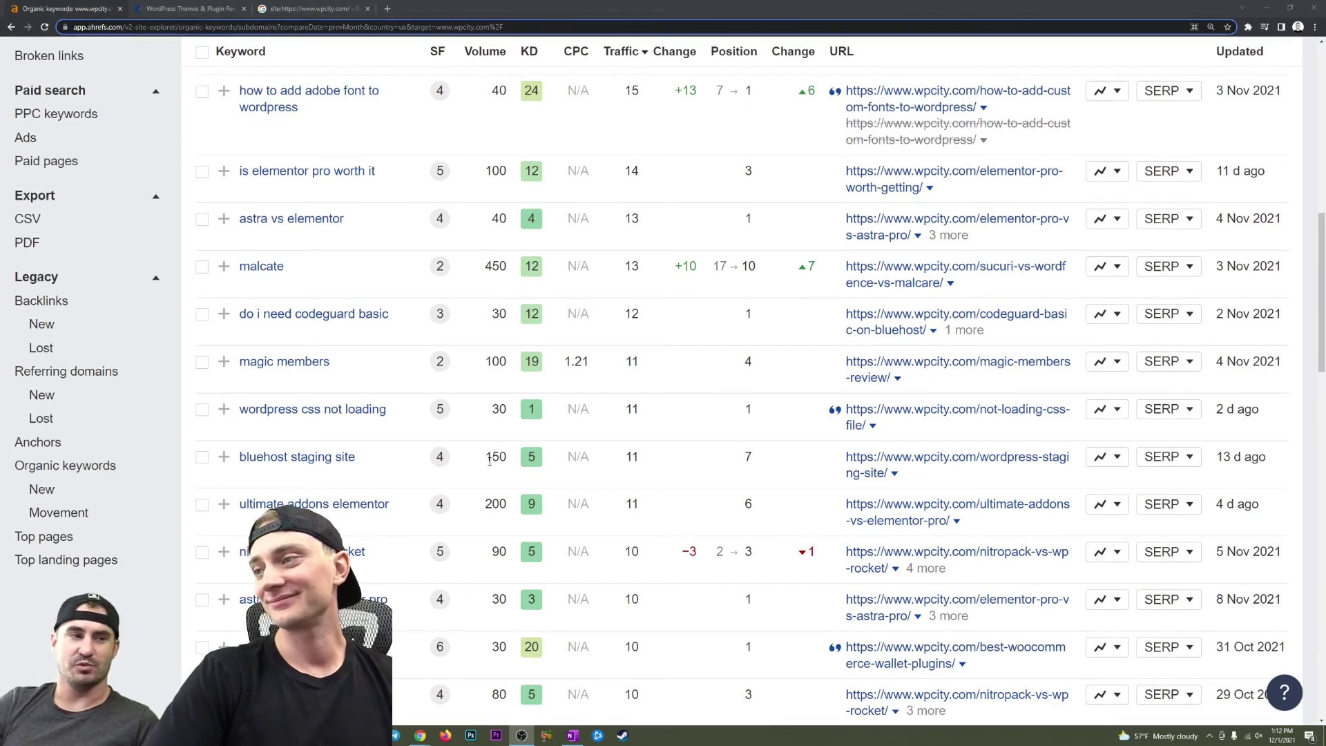
scroll(560, 445, up, 1)
scroll(556, 452, up, 10)
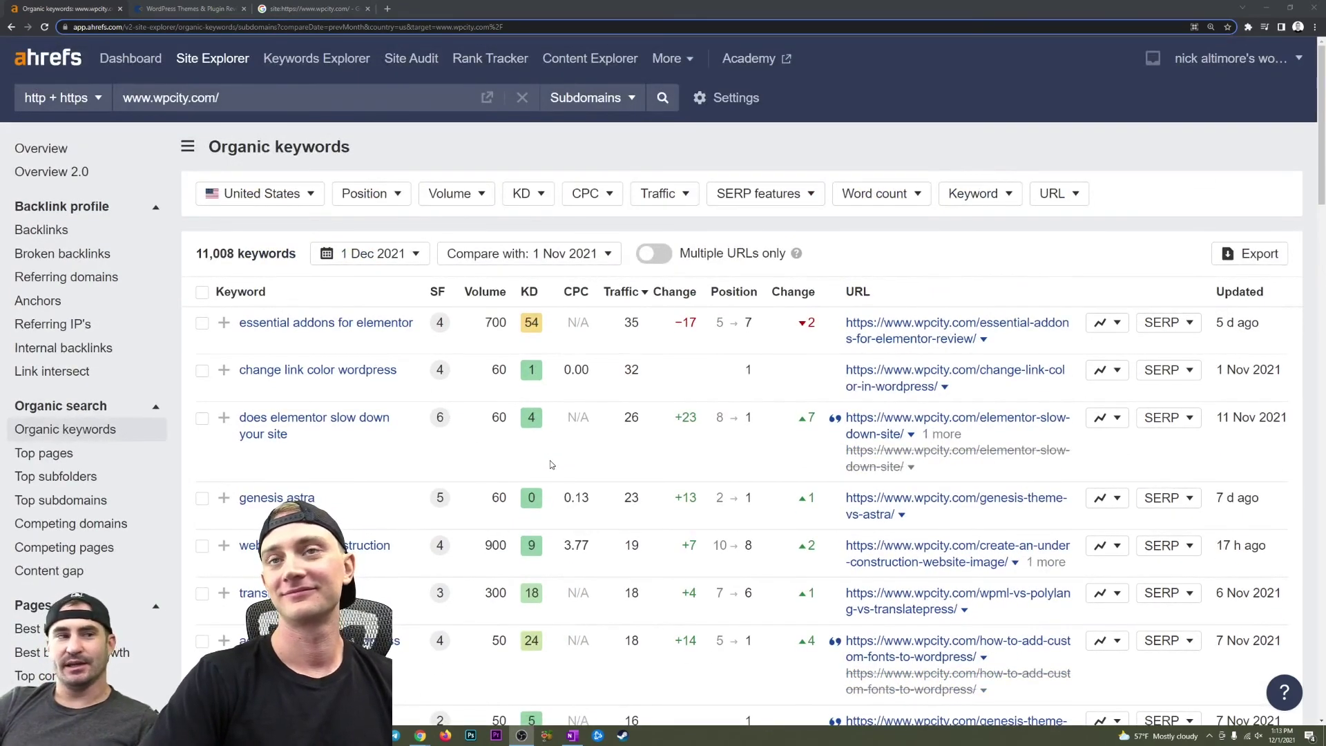
Review the wpcity.com homepage's hosting, Elementor, page builder and blog sections, and close both the homepage and the site: search
click(222, 12)
scroll(388, 104, down, 10)
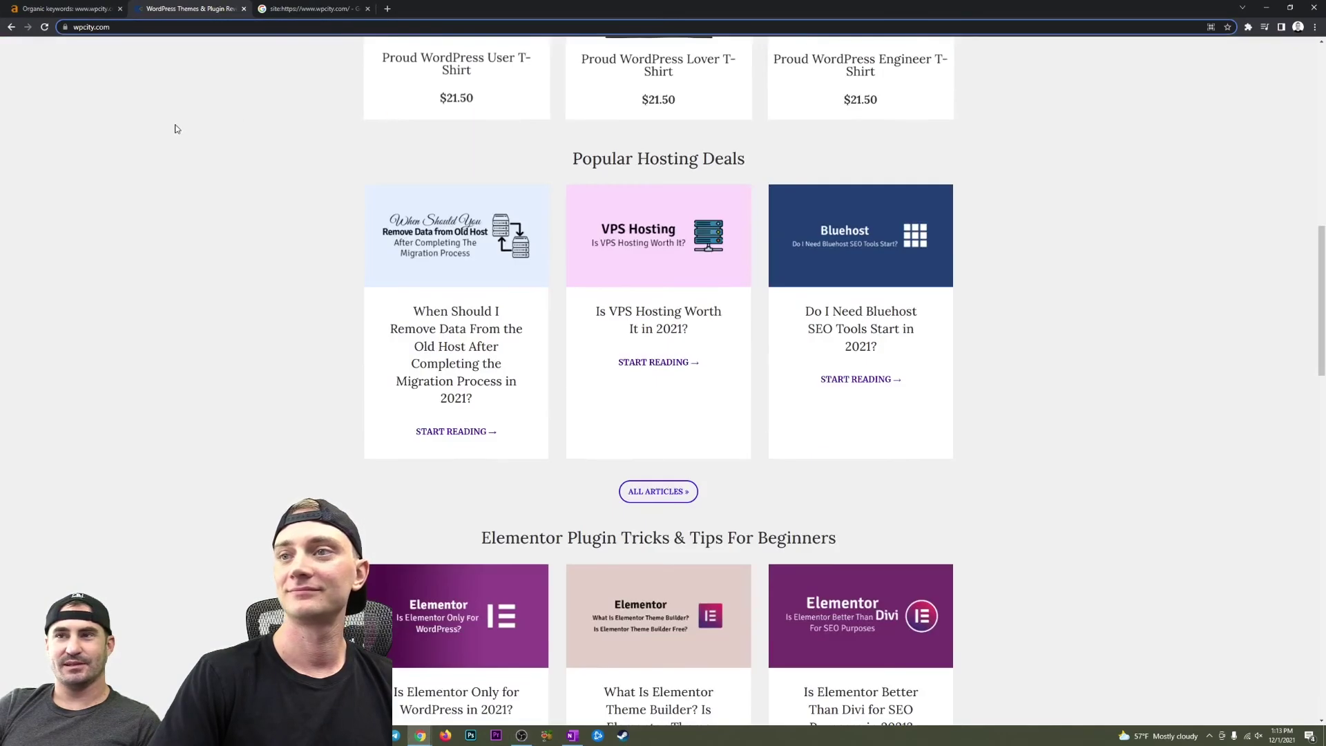
scroll(221, 126, down, 15)
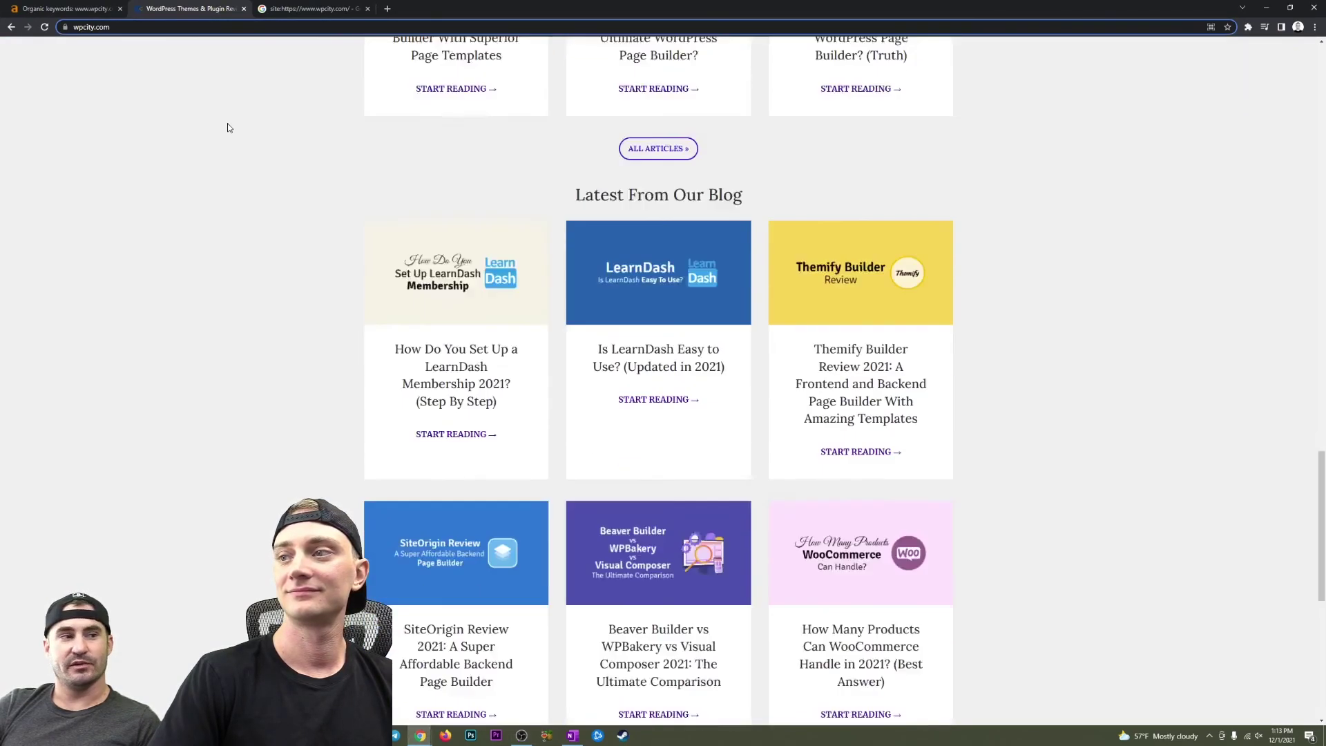
scroll(228, 127, down, 2)
scroll(231, 127, up, 10)
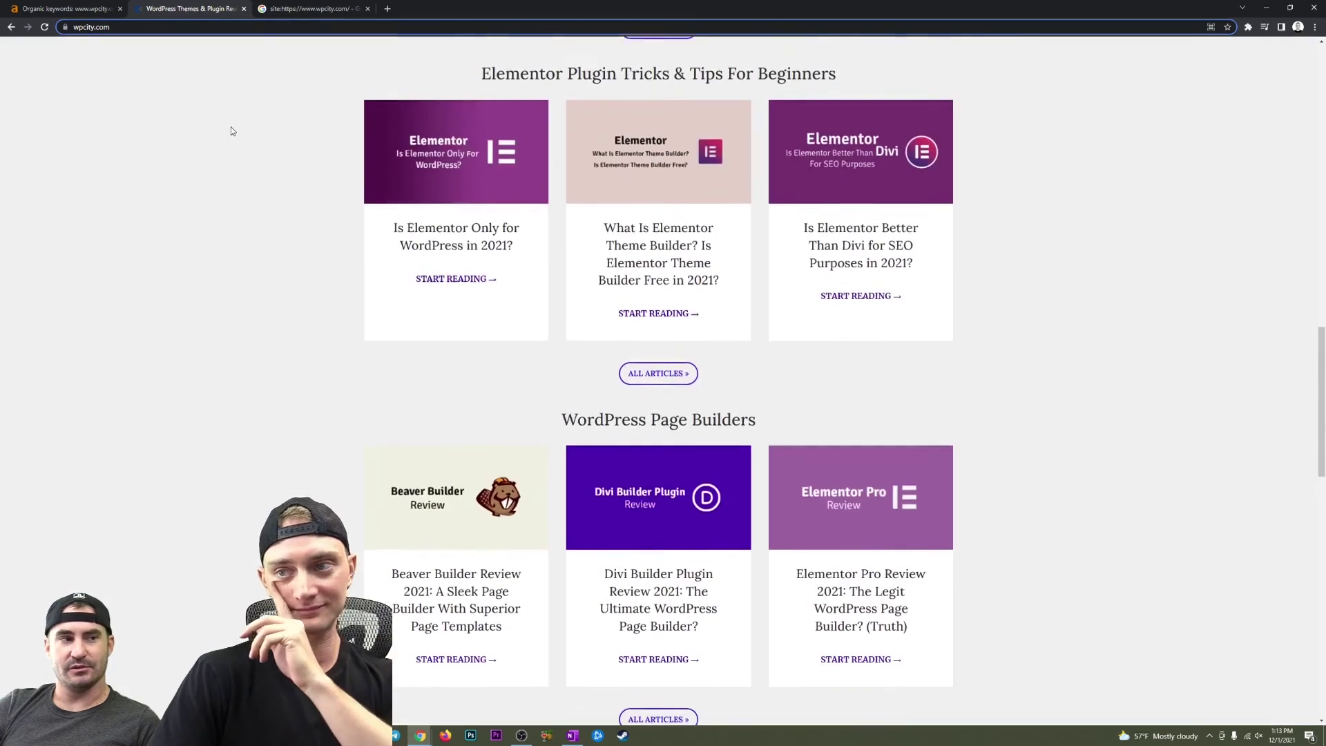
scroll(231, 126, up, 20)
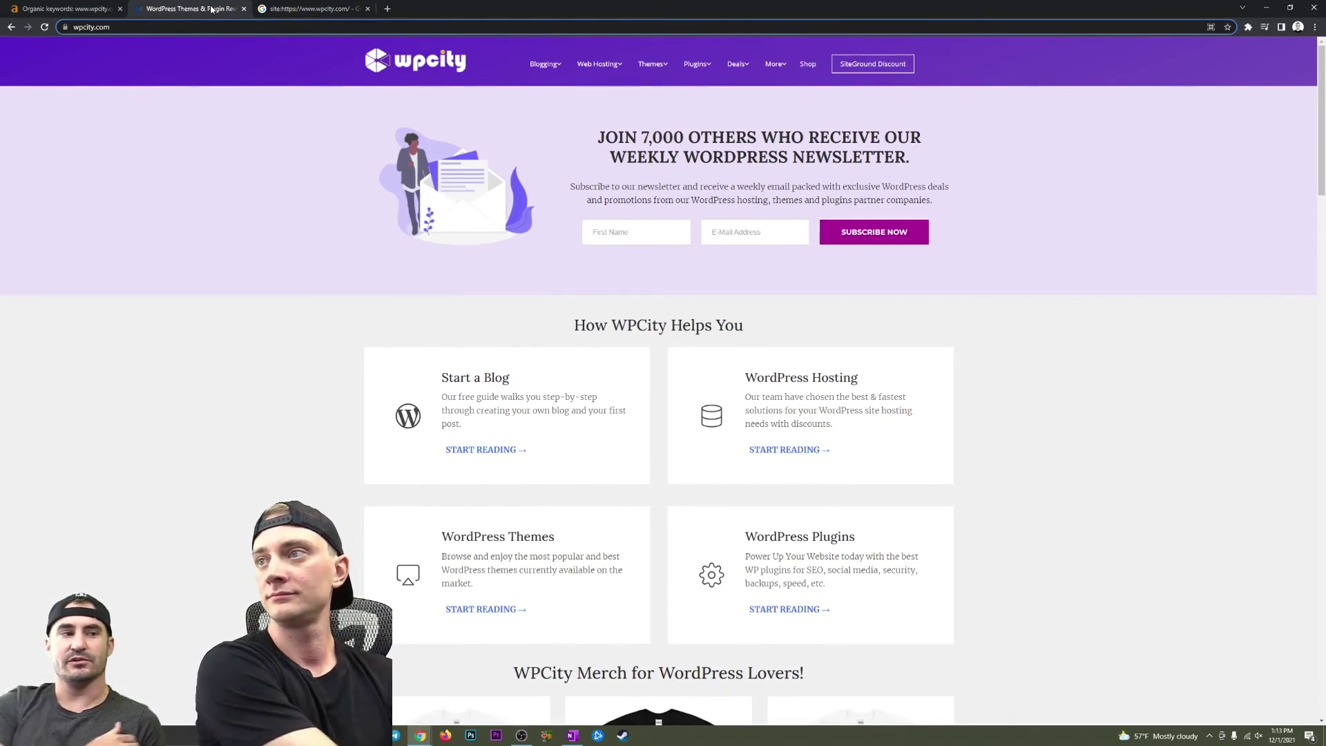
click(245, 9)
click(244, 9)
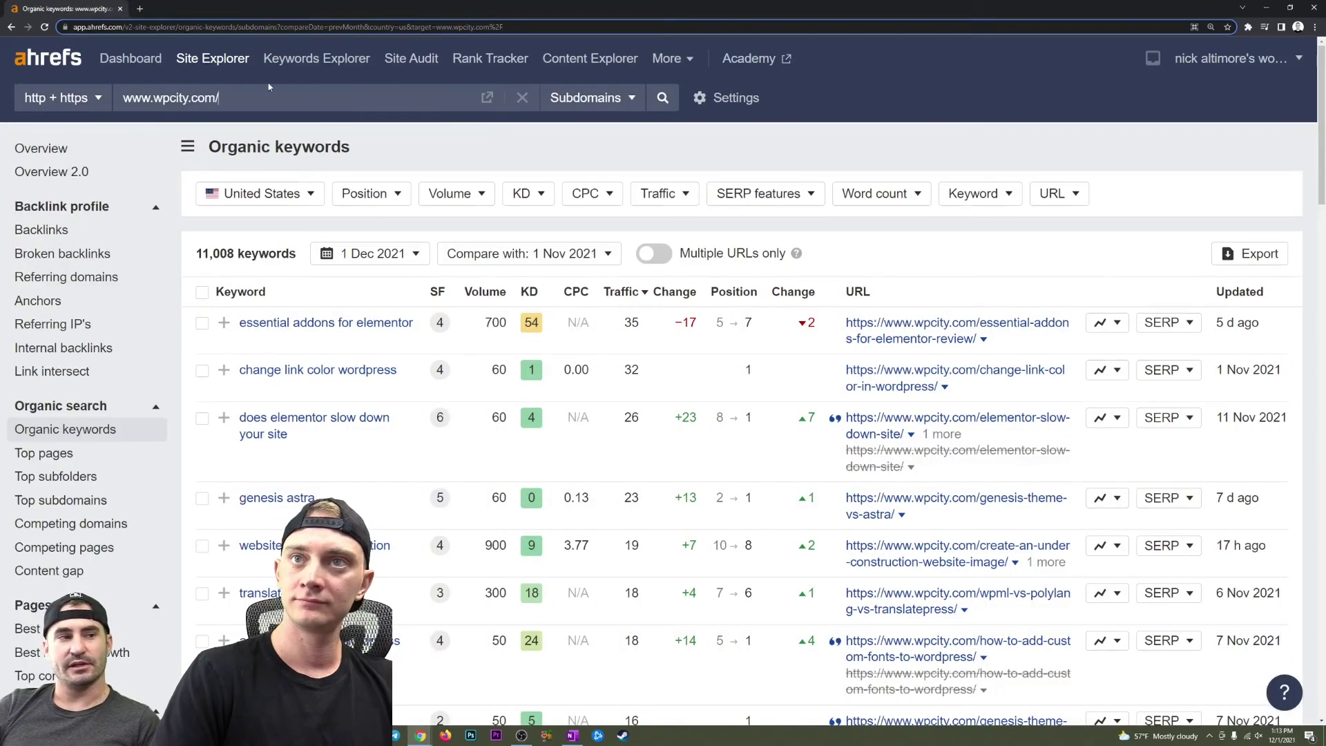